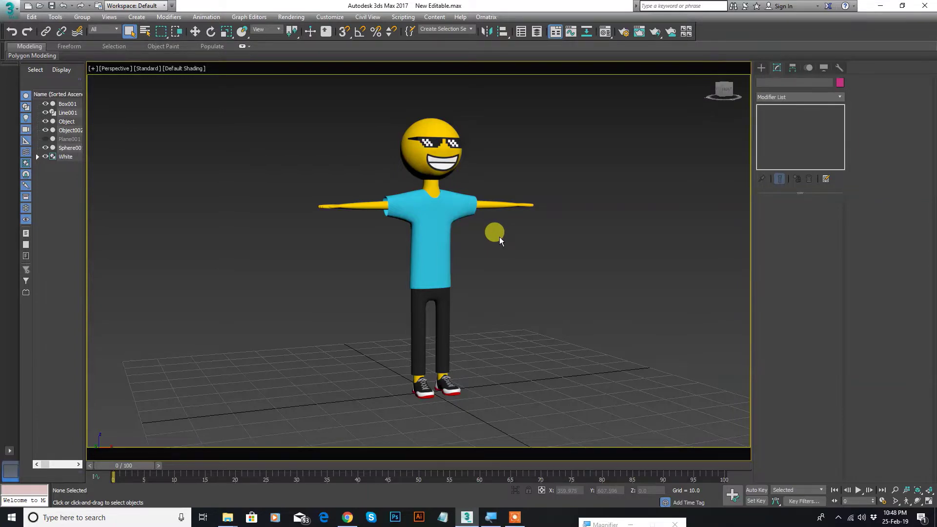
Select the Sphere001 body, show Edged Faces while orbiting to inspect, and open the Modifier List
middle_click_drag(499, 237, 476, 236, "alt")
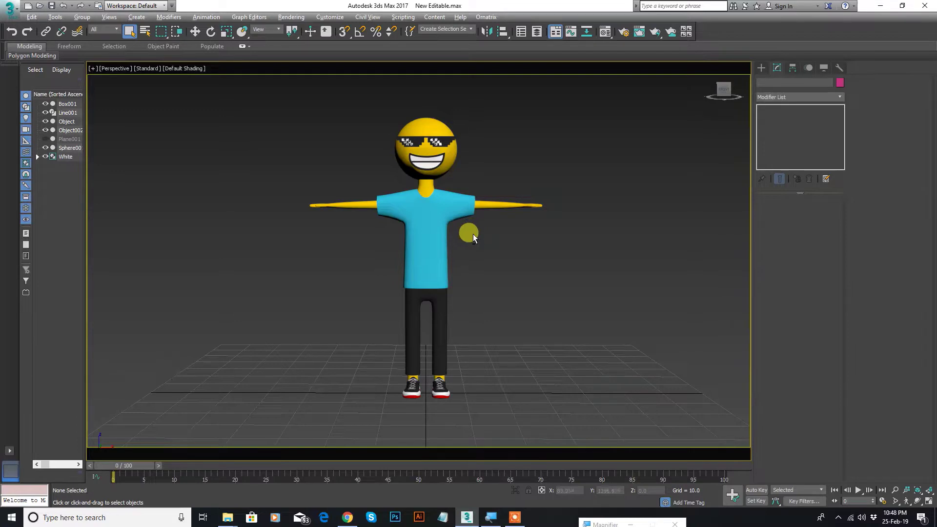
scroll(468, 239, "up", 3)
scroll(450, 241, "down", 2)
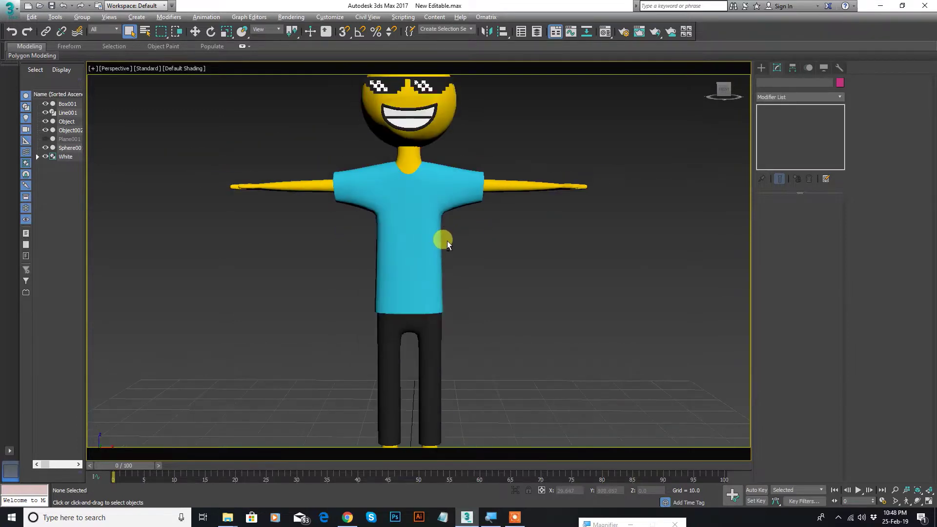
scroll(447, 241, "down", 3)
middle_click_drag(447, 241, 470, 246, "alt")
scroll(470, 247, "up", 3)
scroll(453, 241, "down", 1)
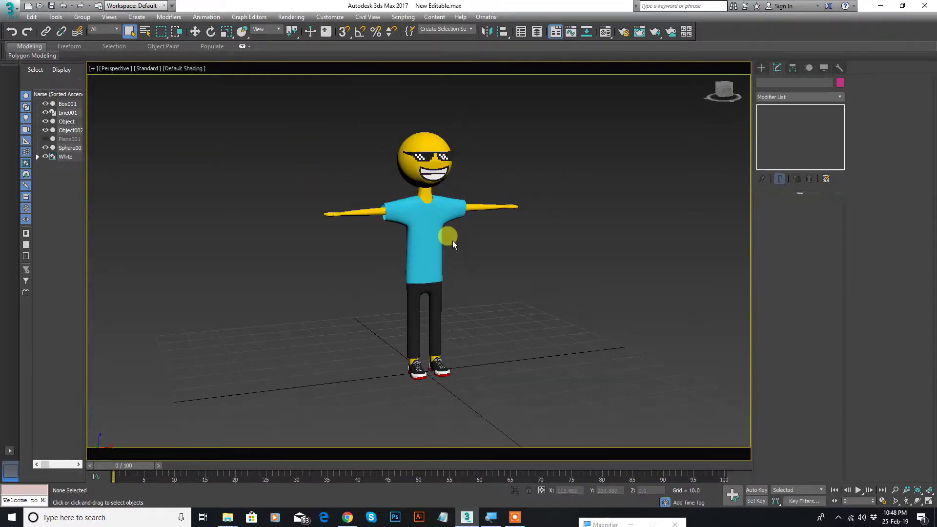
left_click(433, 227)
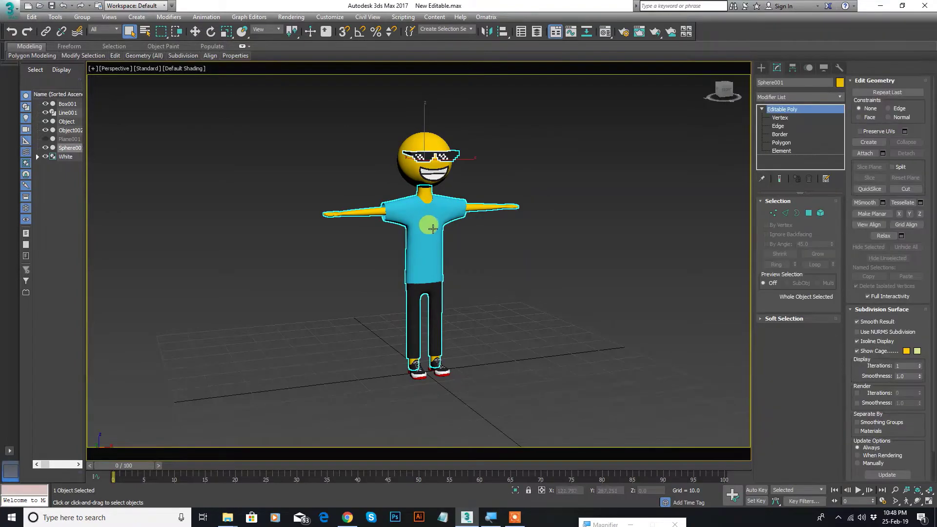
key("F4")
scroll(429, 228, "up", 2)
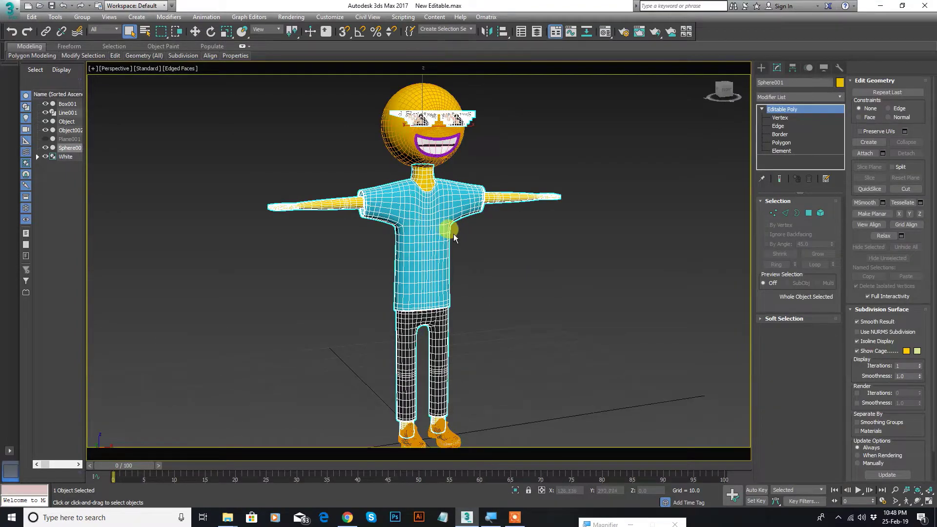
mouse_move(456, 236)
middle_mouse_down("alt")
mouse_move(377, 231)
mouse_move(465, 241)
mouse_move(501, 233)
middle_mouse_up("alt")
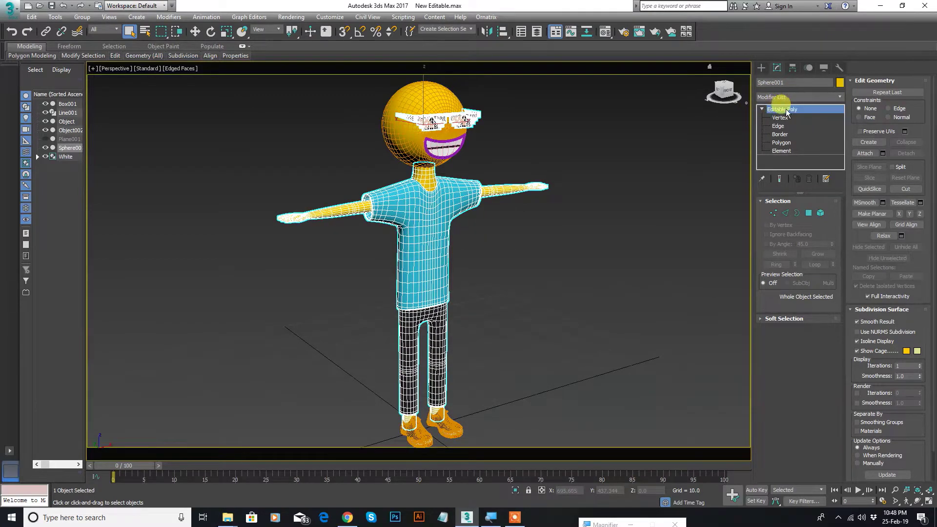
mouse_move(577, 198)
middle_mouse_down("alt")
mouse_move(560, 189)
mouse_move(518, 196)
middle_mouse_up("alt")
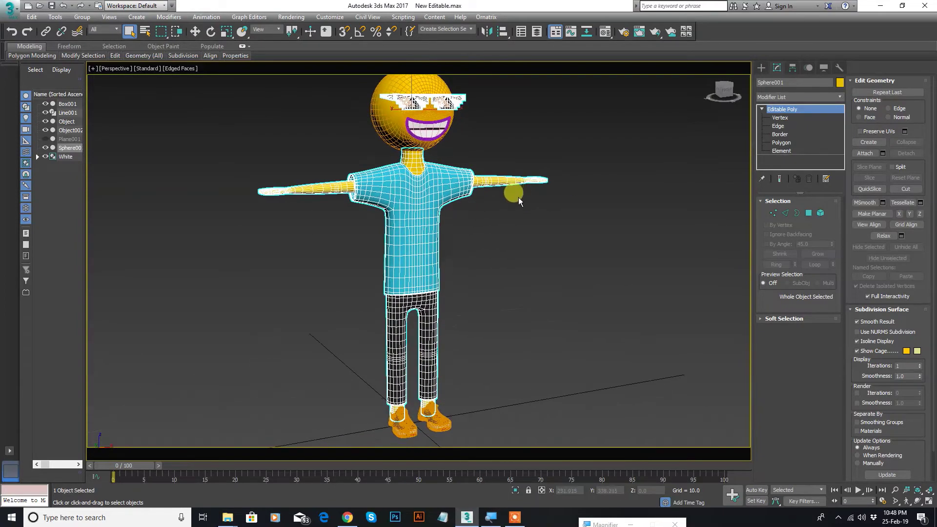
scroll(519, 197, "down", 2)
scroll(518, 205, "down", 2)
scroll(473, 211, "up", 3)
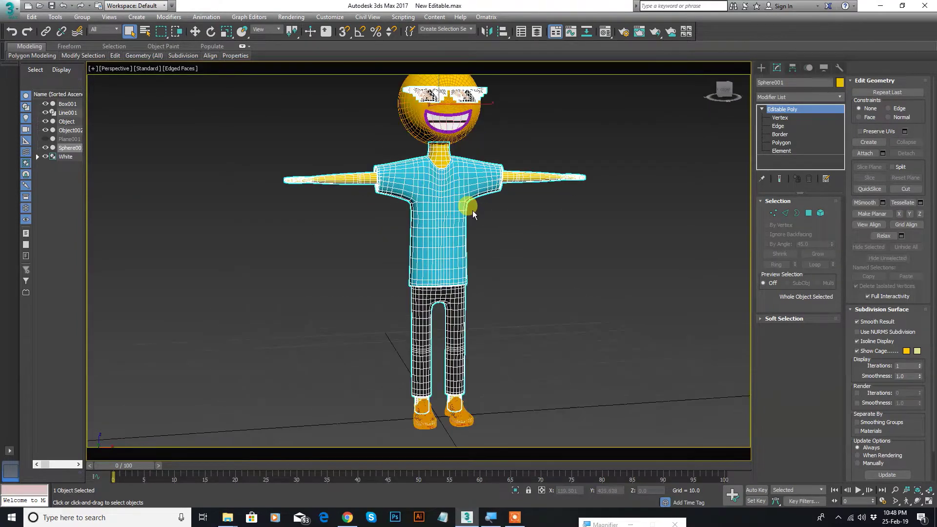
scroll(468, 217, "down", 1)
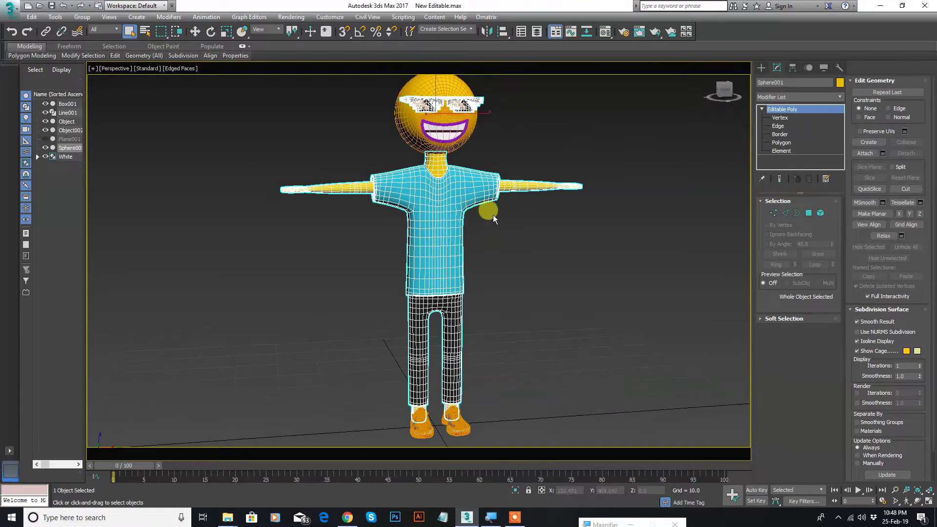
left_click(796, 96)
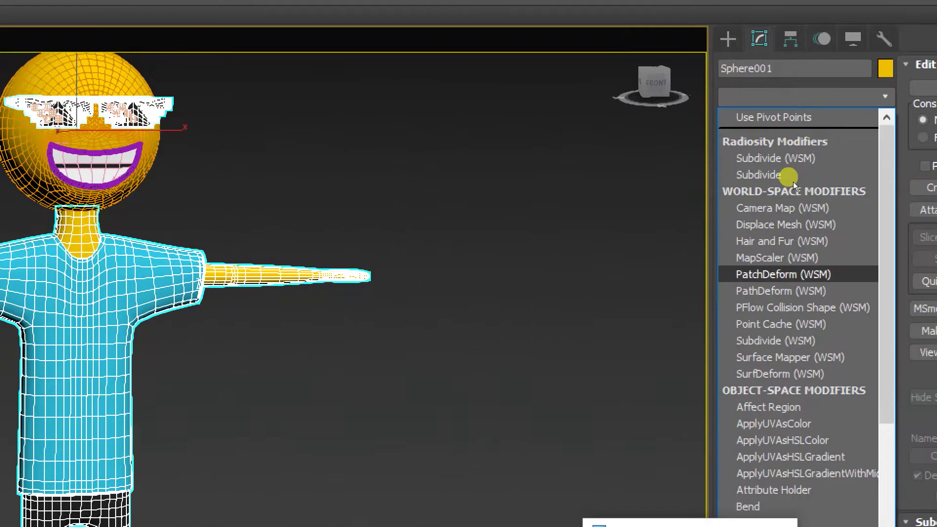
Add a TurboSmooth modifier to the Sphere001 body and orbit to check the smoothed mesh
key("t")
type("Taper")
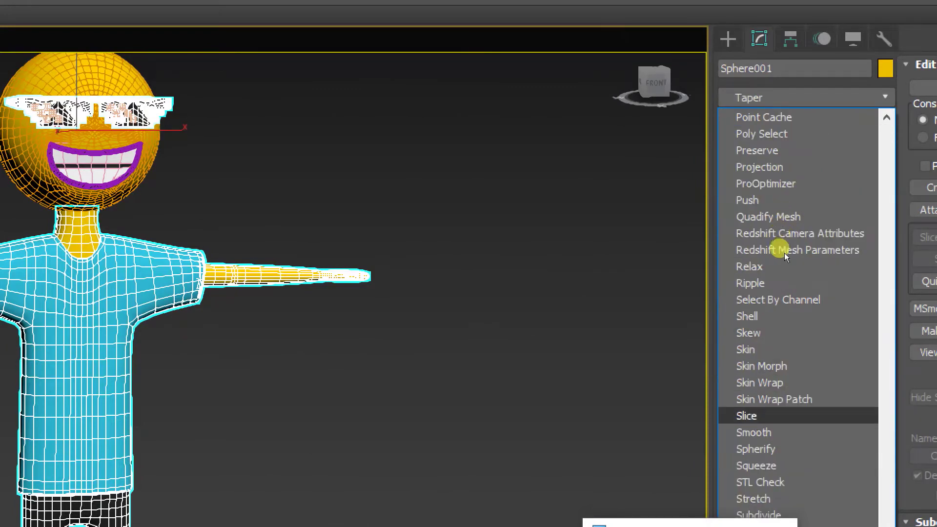
scroll(784, 256, "up", 2)
scroll(784, 231, "up", 2)
scroll(784, 214, "up", 2)
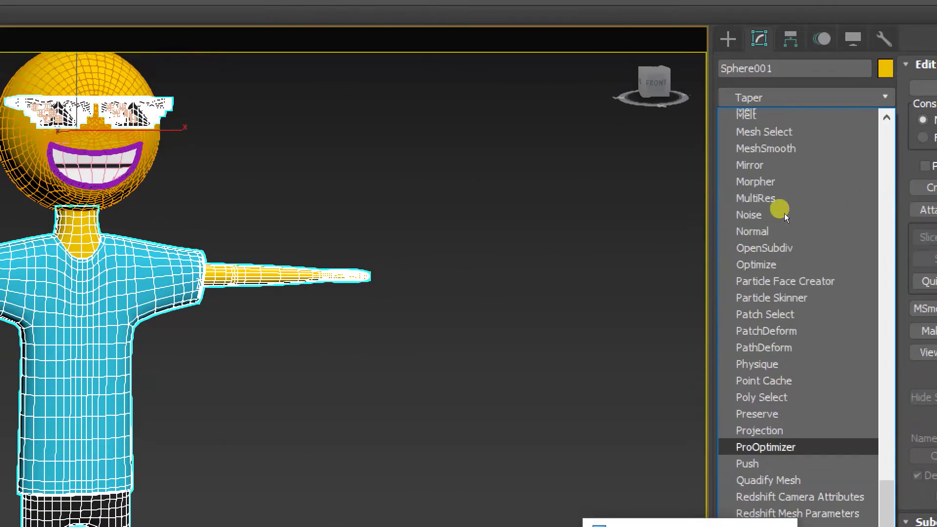
scroll(783, 214, "up", 2)
scroll(783, 213, "up", 2)
scroll(783, 213, "up", 2)
scroll(783, 213, "up", 4)
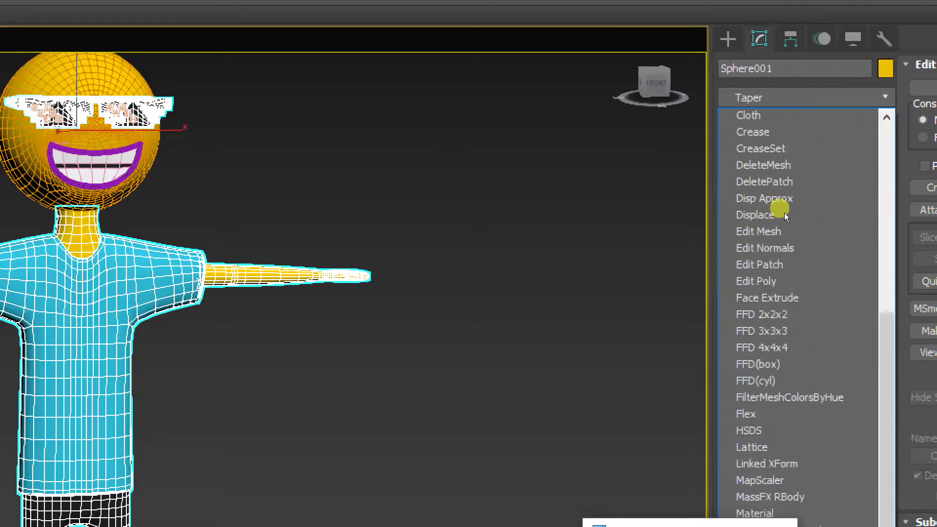
scroll(783, 214, "up", 2)
scroll(783, 211, "down", 5)
scroll(784, 210, "down", 4)
scroll(784, 210, "down", 2)
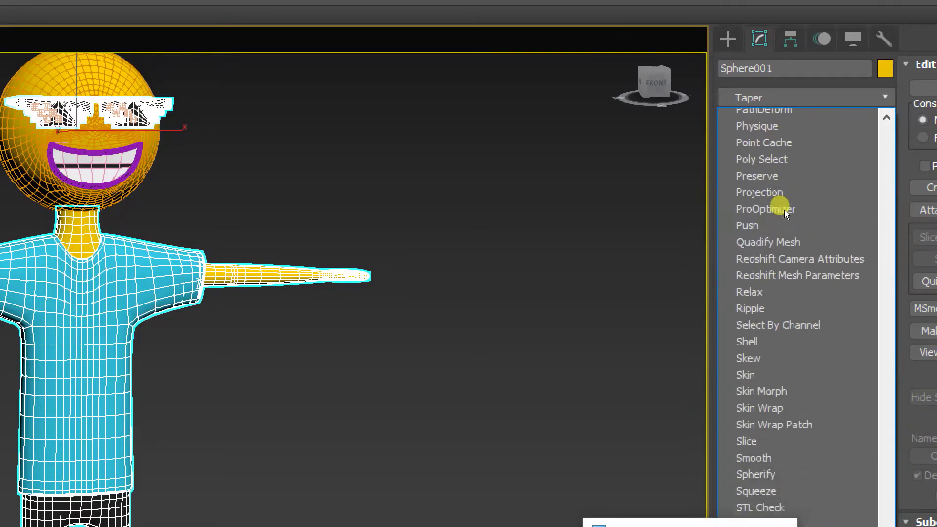
scroll(784, 211, "down", 1)
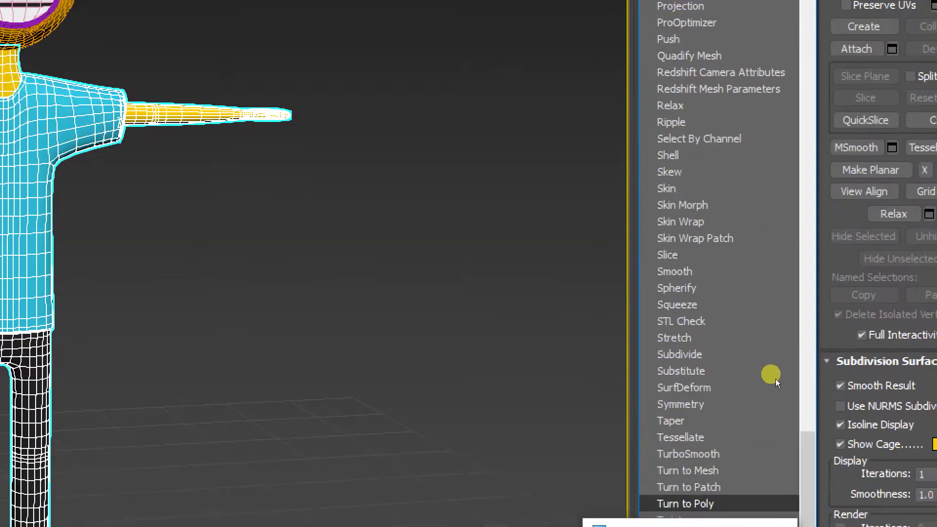
key("Down")
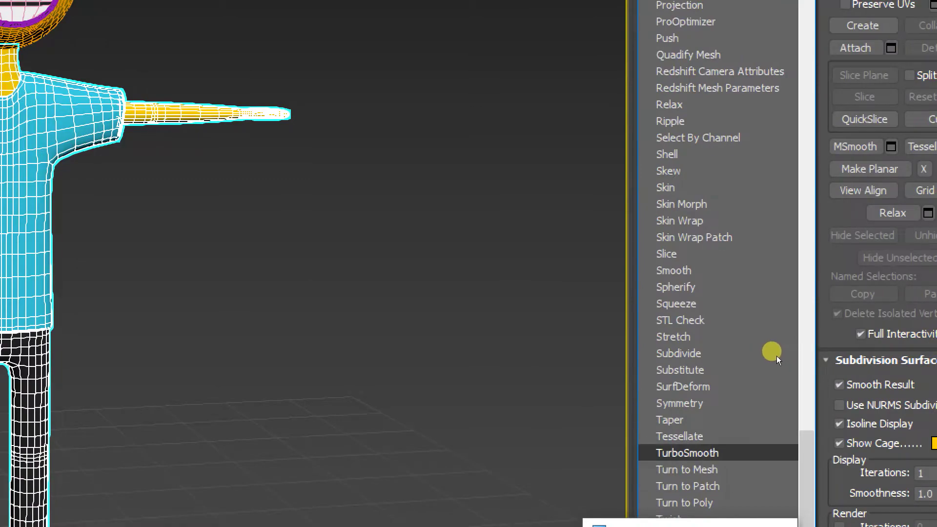
key("Return")
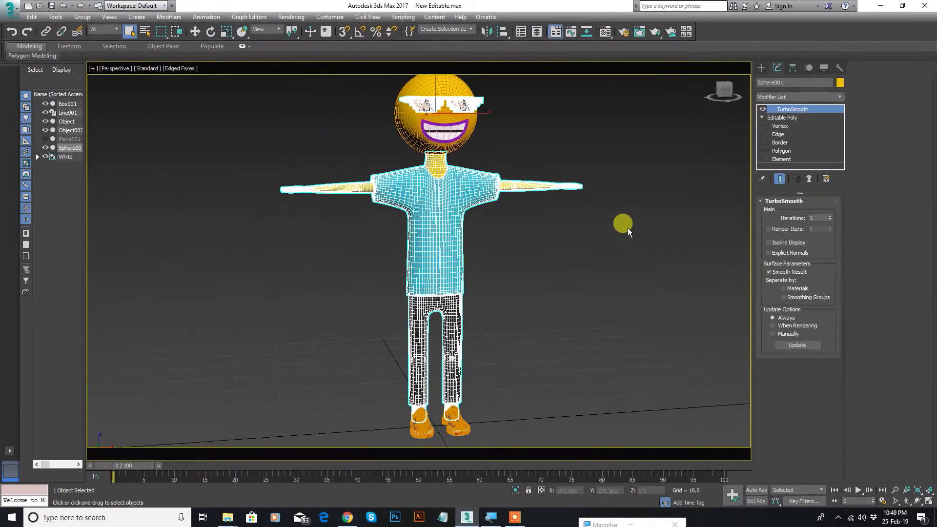
scroll(439, 201, "up", 3)
scroll(439, 199, "up", 2)
scroll(439, 198, "up", 2)
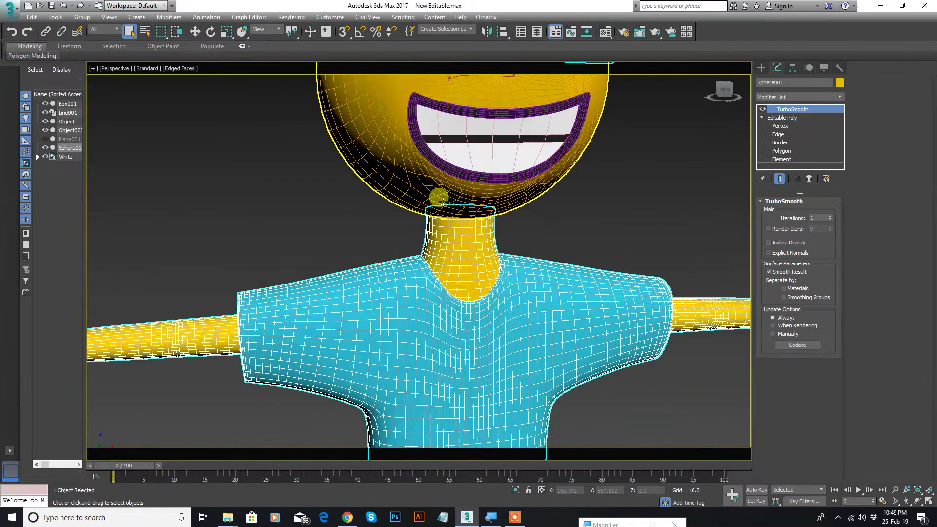
scroll(442, 201, "down", 2)
scroll(454, 205, "down", 3)
middle_click_drag(470, 209, 582, 192, "alt")
scroll(485, 212, "up", 2)
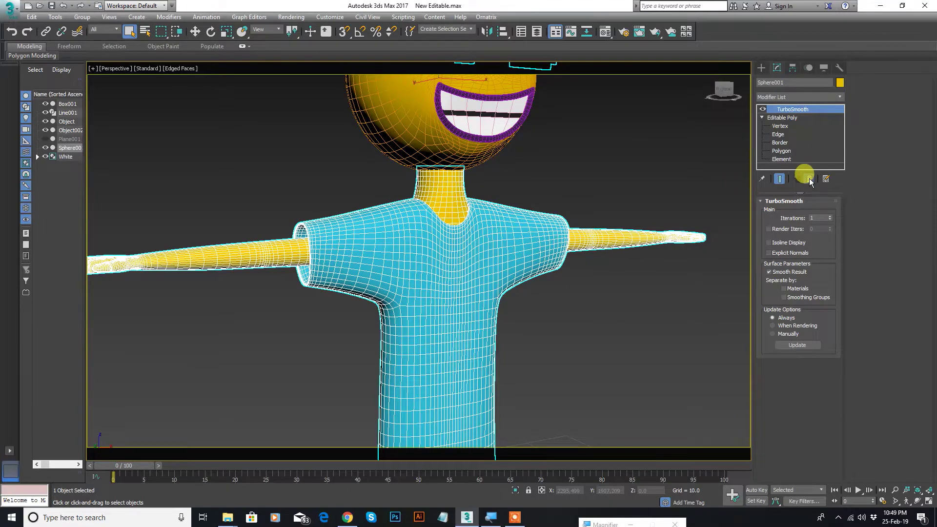
Delete TurboSmooth from the body's stack and box-select all six character objects
left_click(809, 179)
scroll(513, 220, "down", 2)
scroll(507, 227, "down", 2)
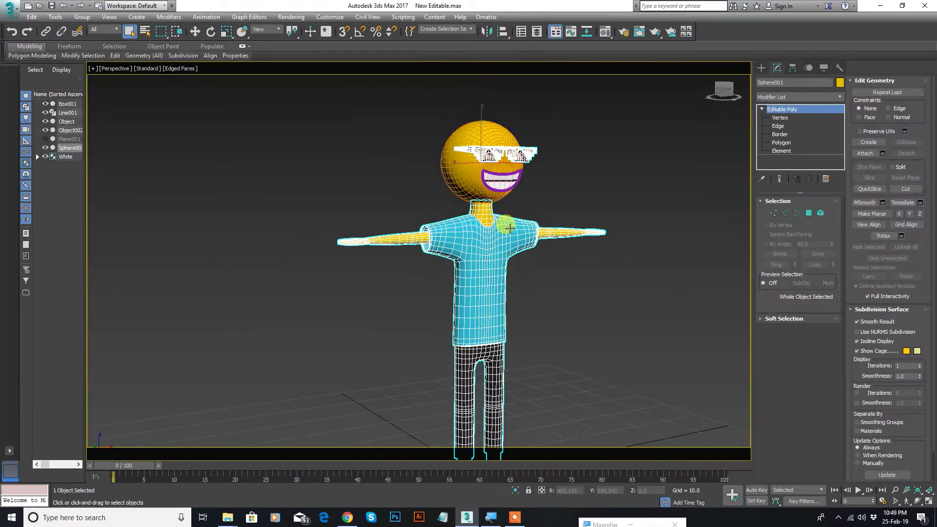
scroll(513, 226, "down", 1)
left_click(545, 265)
scroll(535, 262, "up", 1)
scroll(524, 260, "up", 2)
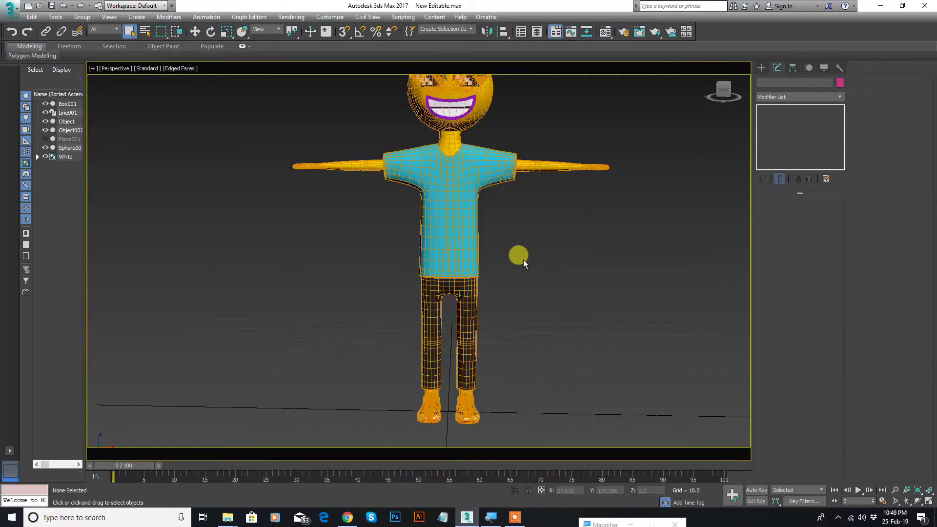
scroll(524, 260, "down", 1)
scroll(537, 260, "down", 1)
scroll(531, 267, "down", 1)
scroll(534, 277, "down", 1)
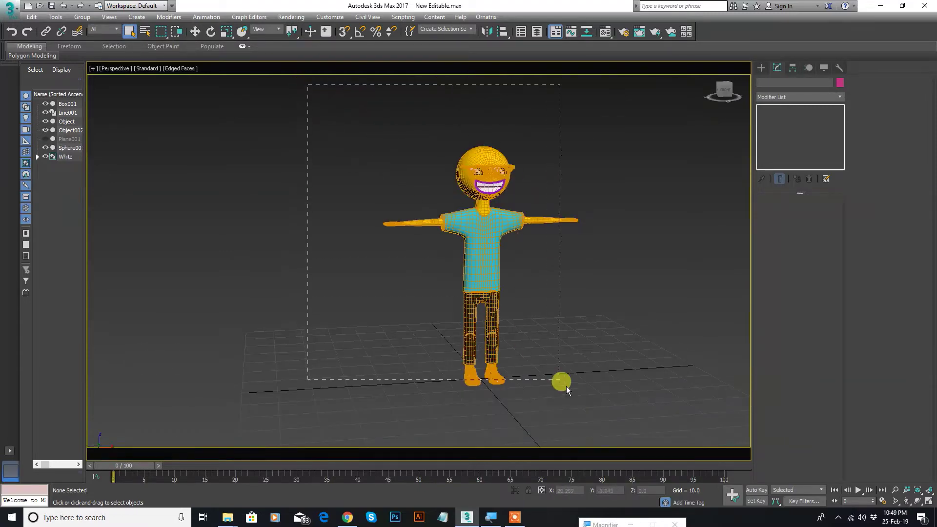
left_click_drag(382, 174, 605, 420)
mouse_move(428, 242)
middle_mouse_down()
mouse_move(383, 230)
mouse_move(384, 220)
middle_mouse_up()
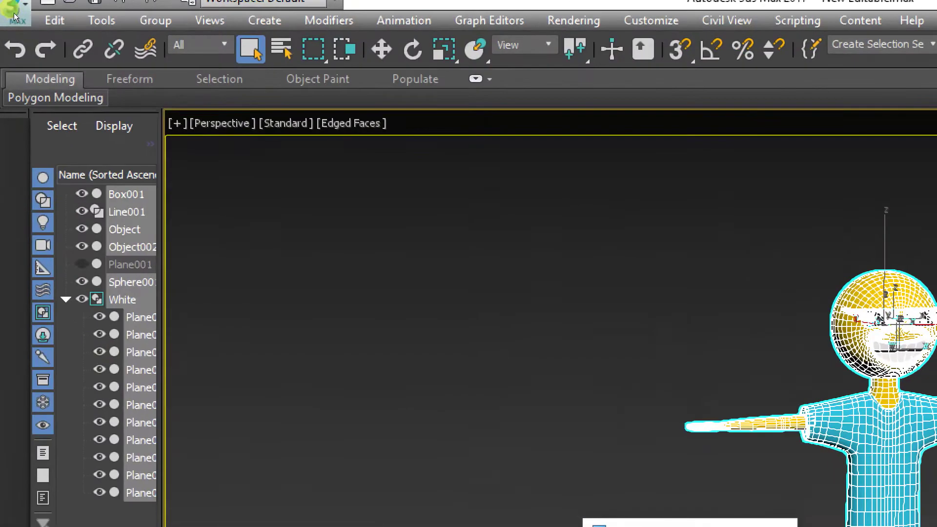
Start Export Selected and browse to the MIXAMO TESTING folder on New Volume (E:)
left_click(13, 14)
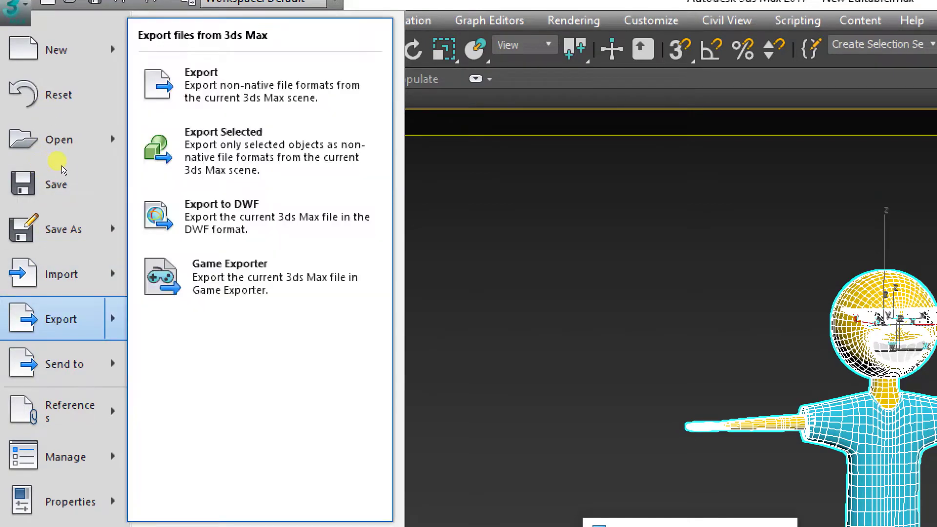
left_click(120, 85)
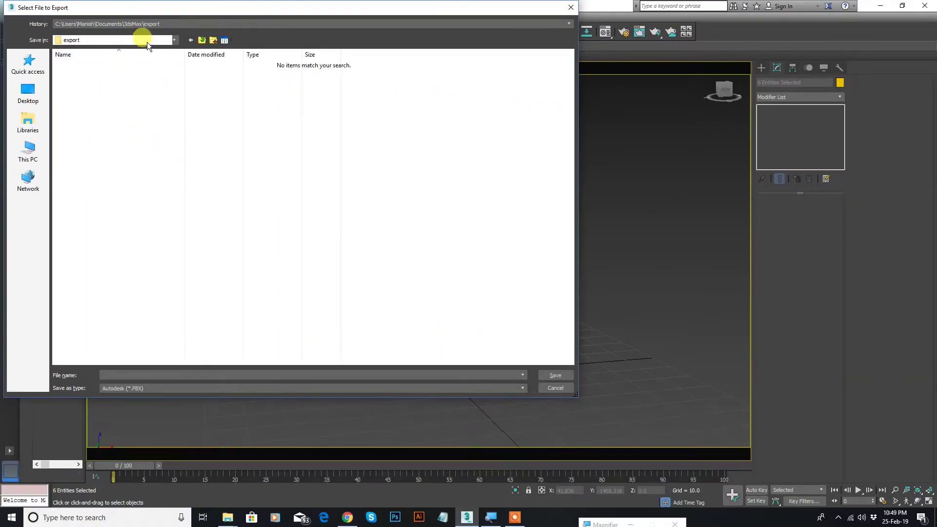
left_click(147, 40)
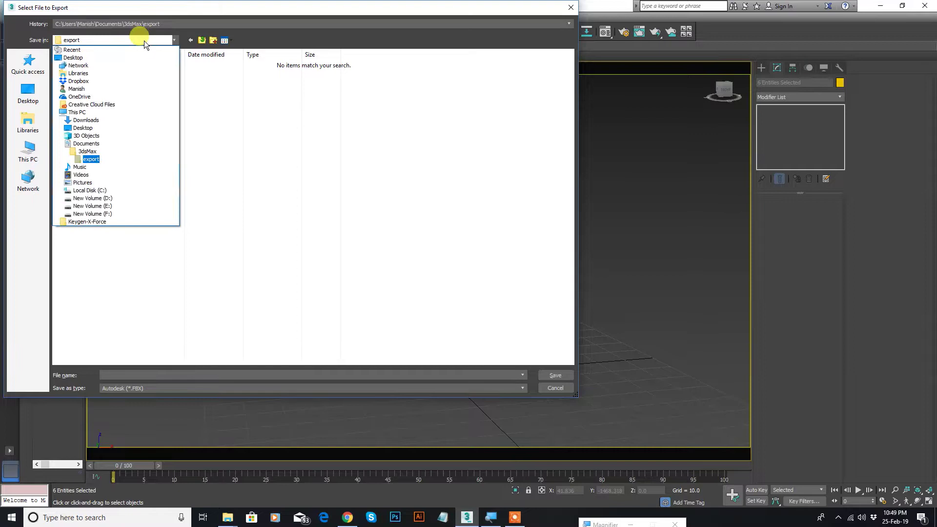
left_click(128, 205)
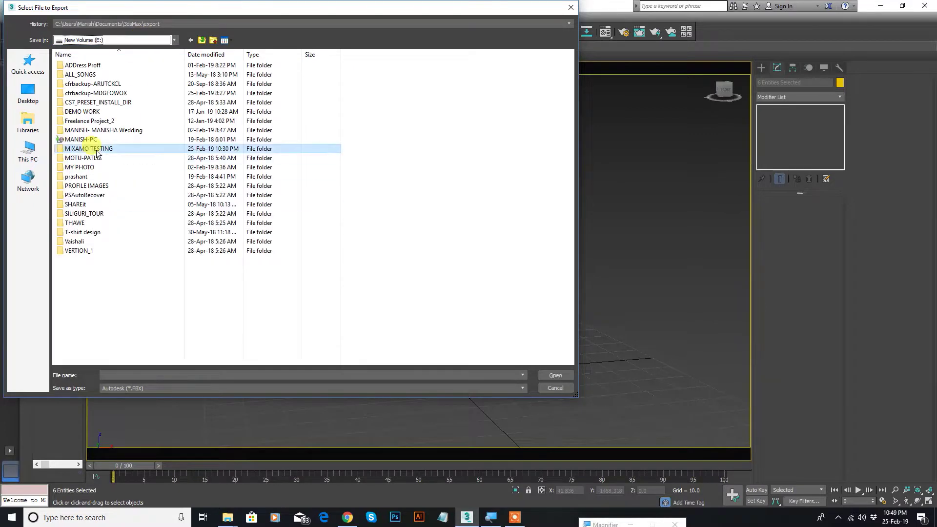
double_click(96, 149)
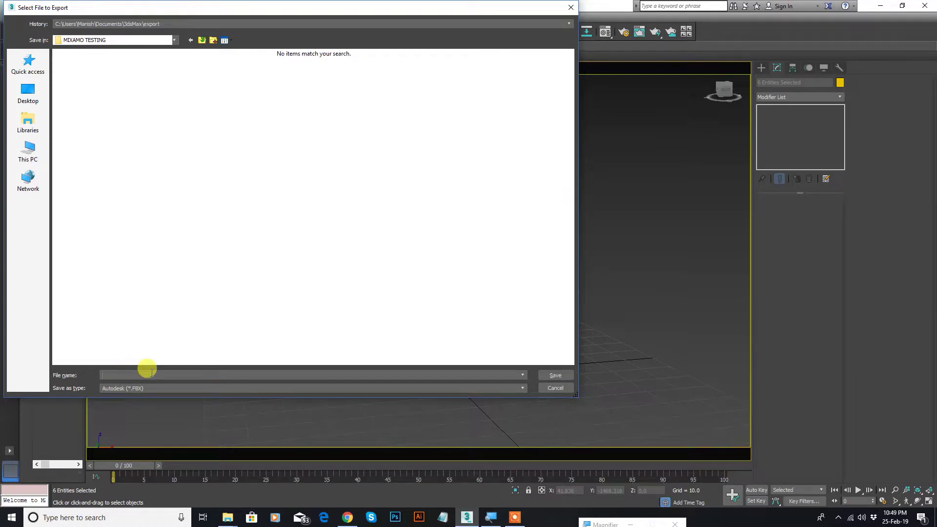
type("Testing")
Set the export file type to gw::OBJ-Exporter (*.OBJ) for the file Testing
left_click(182, 387)
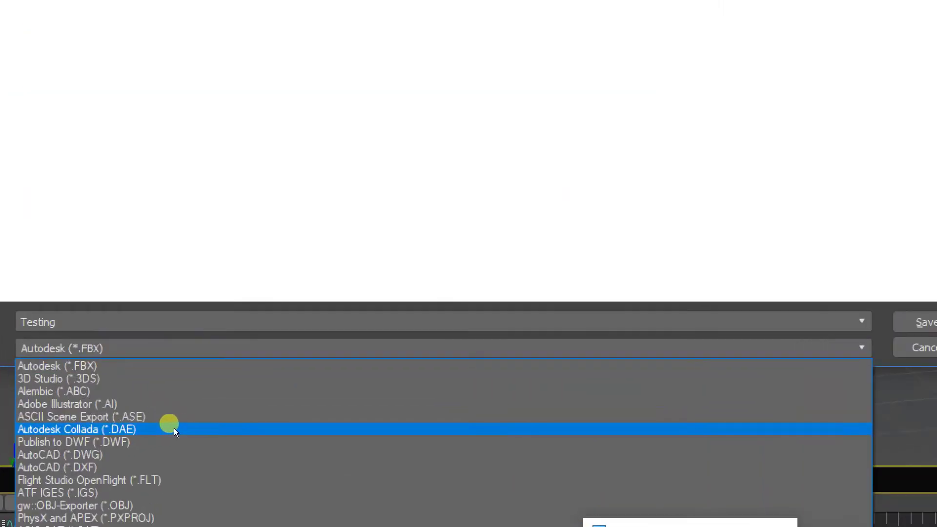
key("Down")
key("Down")
key("Down")
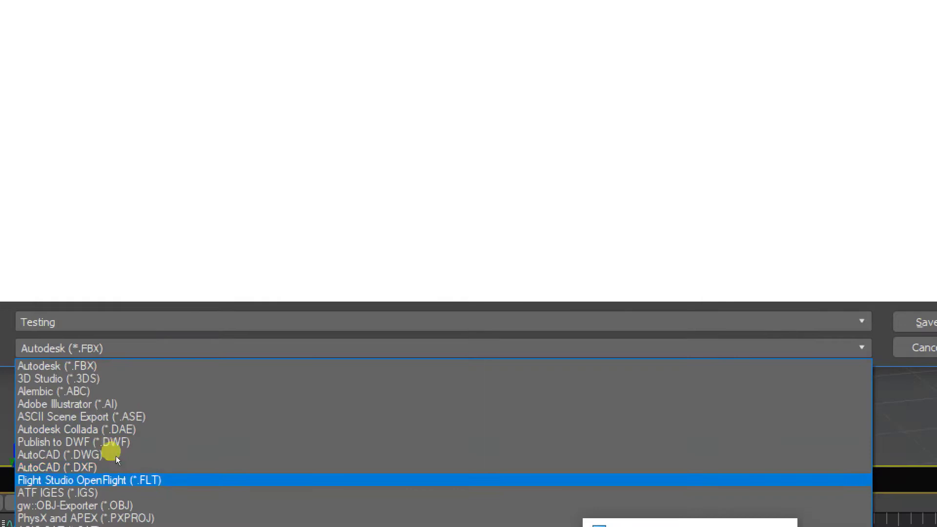
key("Down")
key("Down")
key("Down")
key("Down")
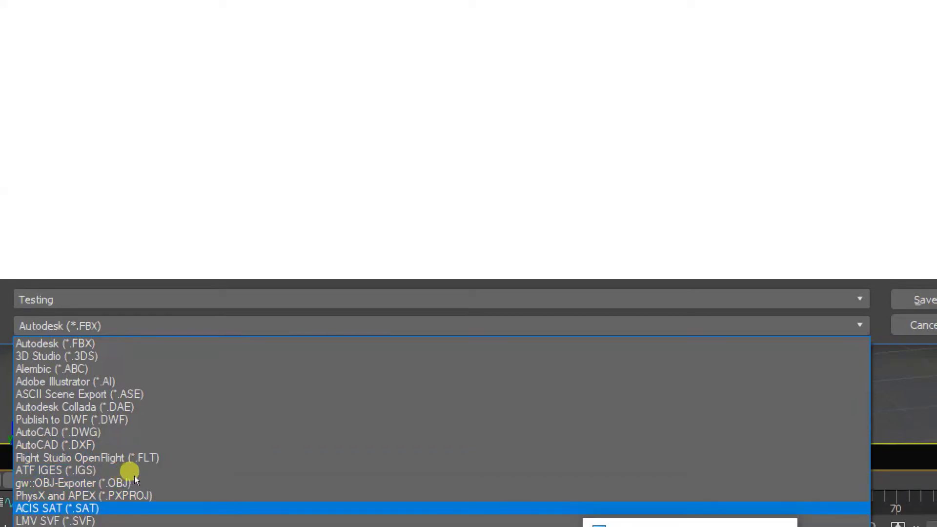
key("Up")
key("Up")
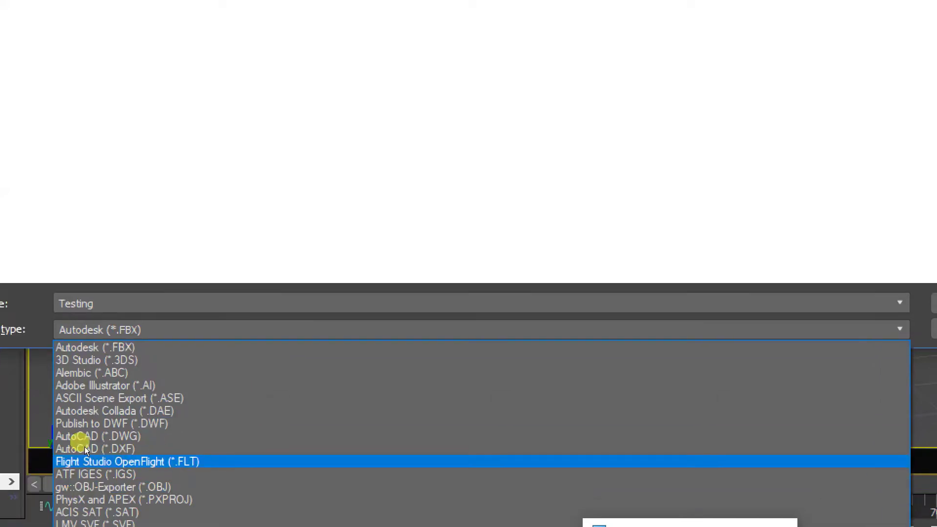
key("Return")
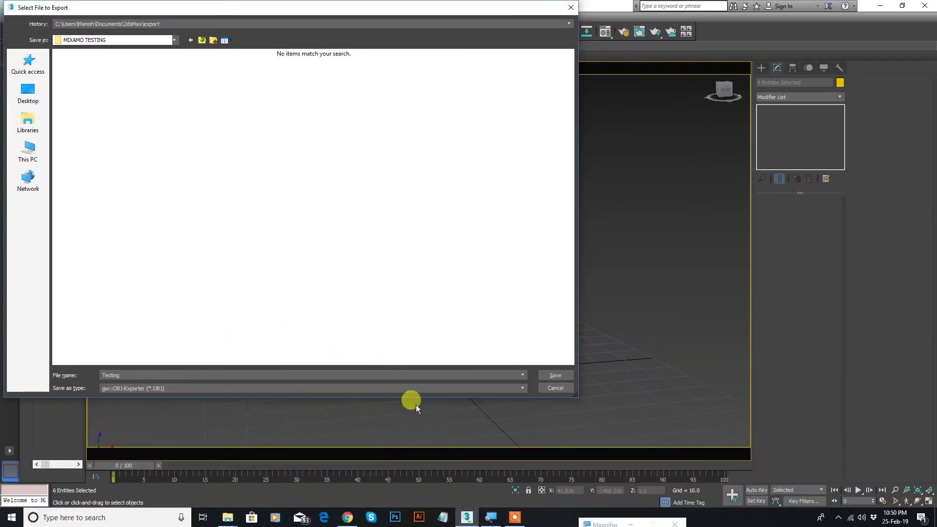
Save Testing, export it through OBJ Export Options, and dismiss the Exporting OBJ report
left_click(546, 373)
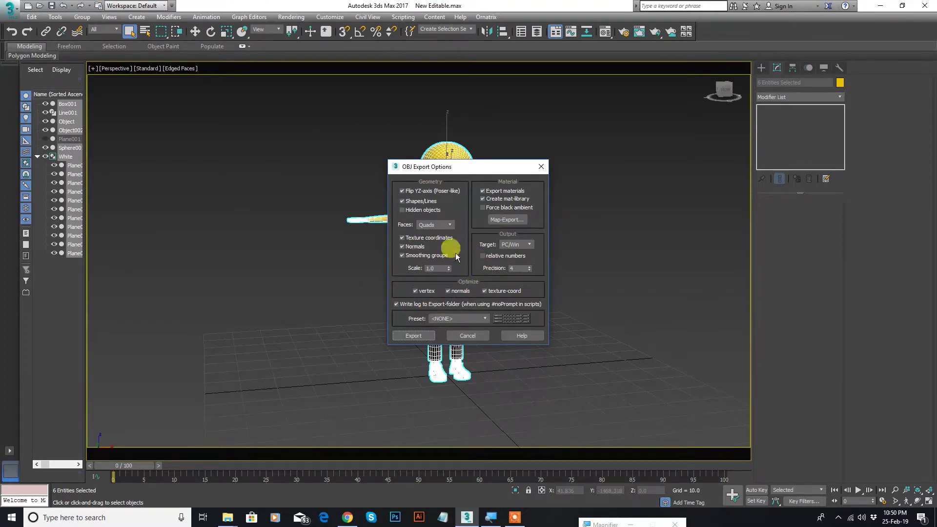
mouse_move(456, 170)
left_mouse_down()
mouse_move(605, 161)
mouse_move(617, 140)
left_mouse_up()
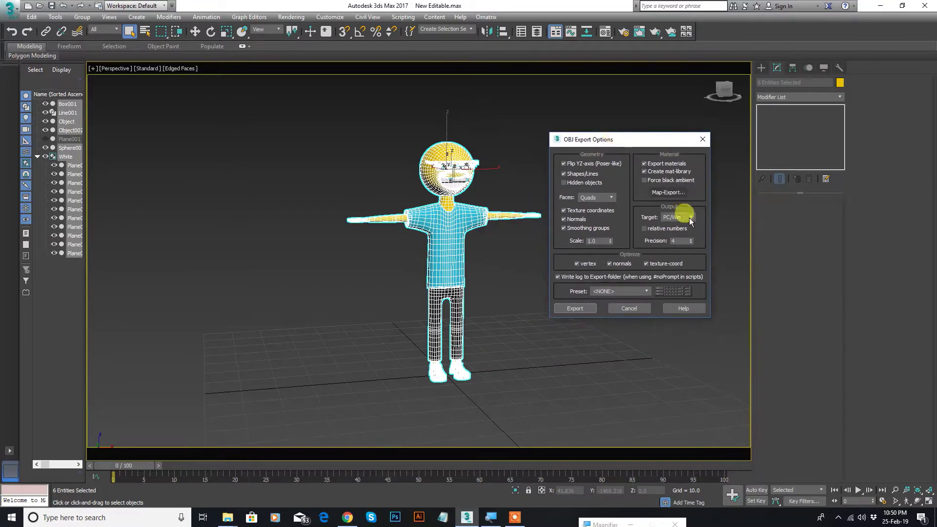
left_click(573, 309)
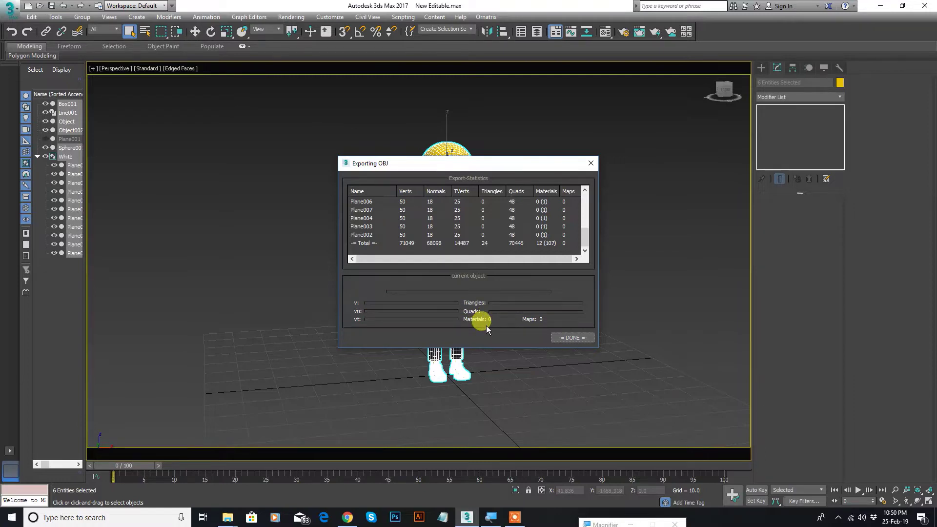
left_click(573, 338)
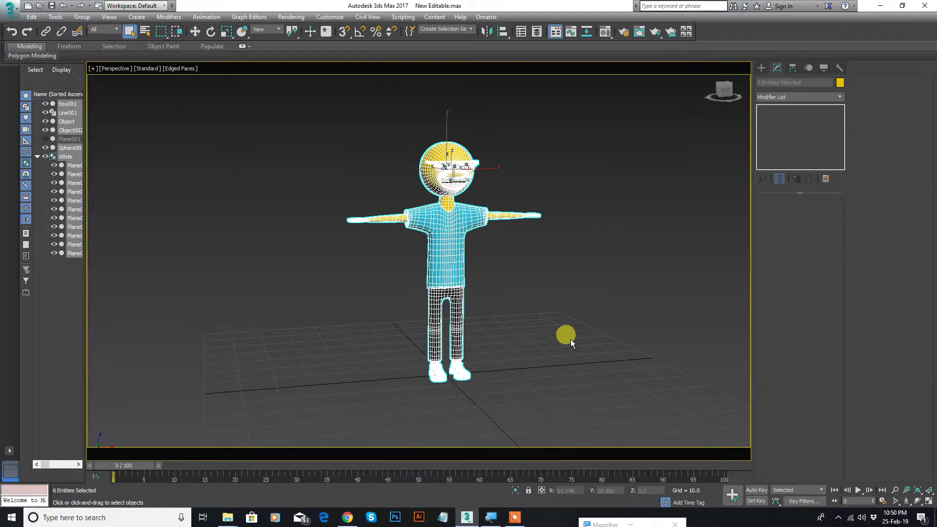
Switch to Chrome and log in on the Mixamo homepage
left_click(347, 517)
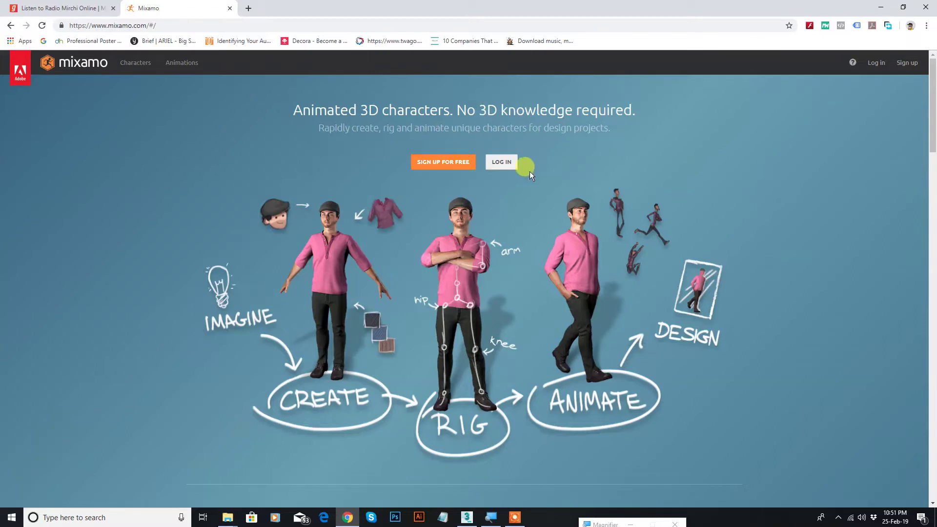
left_click(503, 167)
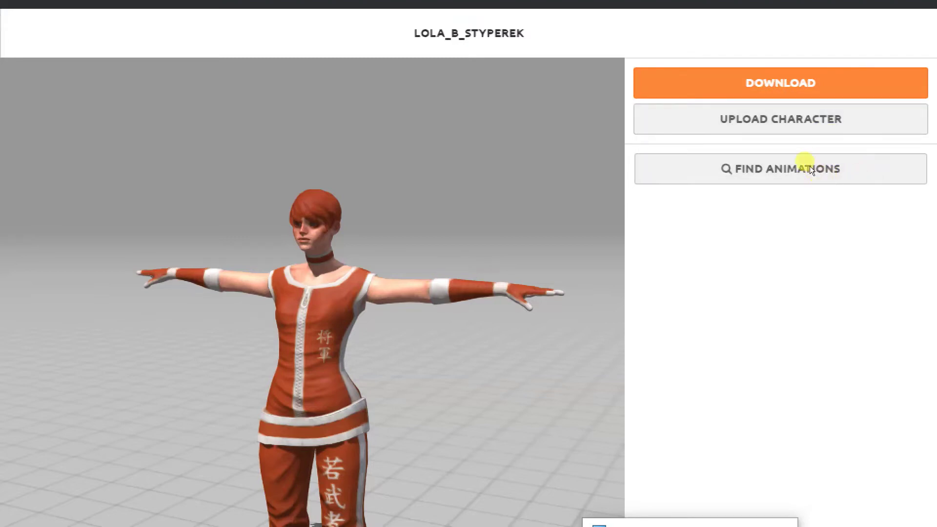
Open the Upload a Character panel, browse to MIXAMO TESTING, then cancel the file browser
left_click(856, 136)
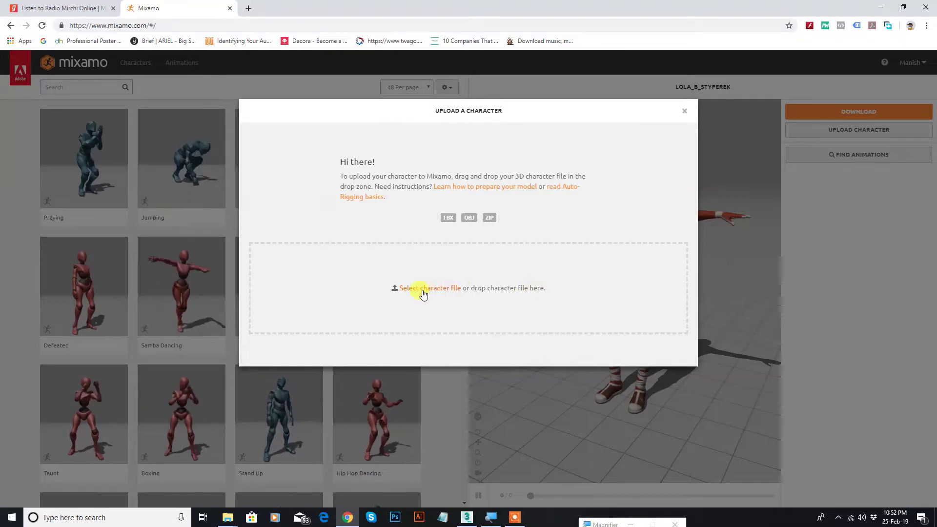
left_click(423, 289)
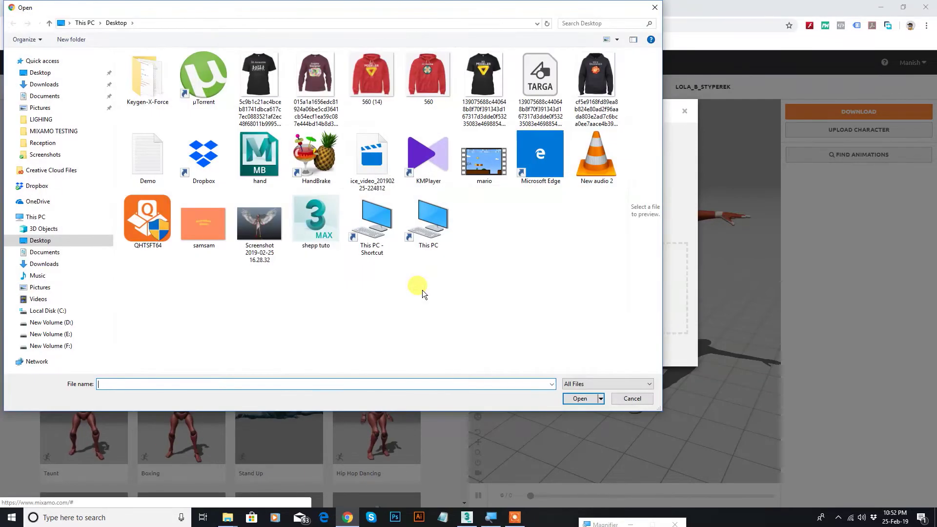
left_click(51, 131)
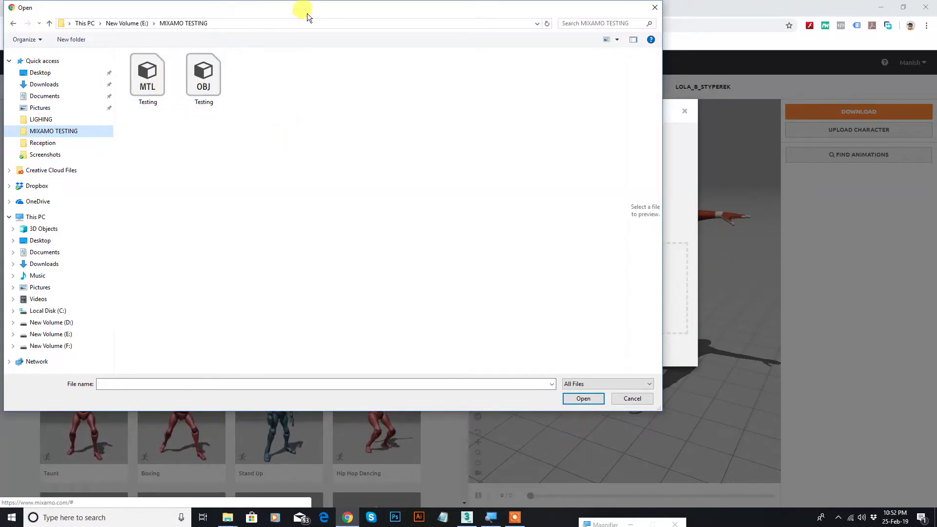
mouse_move(307, 13)
left_mouse_down()
mouse_move(345, 42)
mouse_move(336, 36)
left_mouse_up()
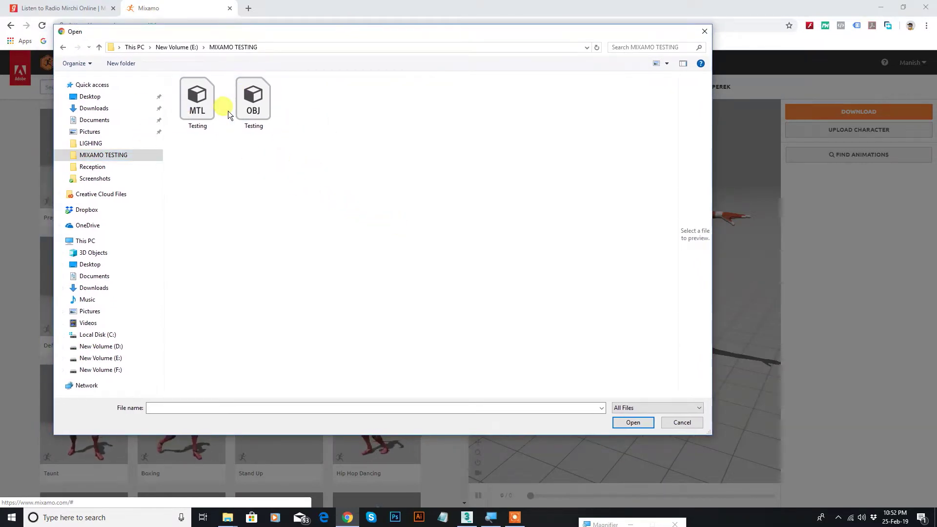
mouse_move(203, 79)
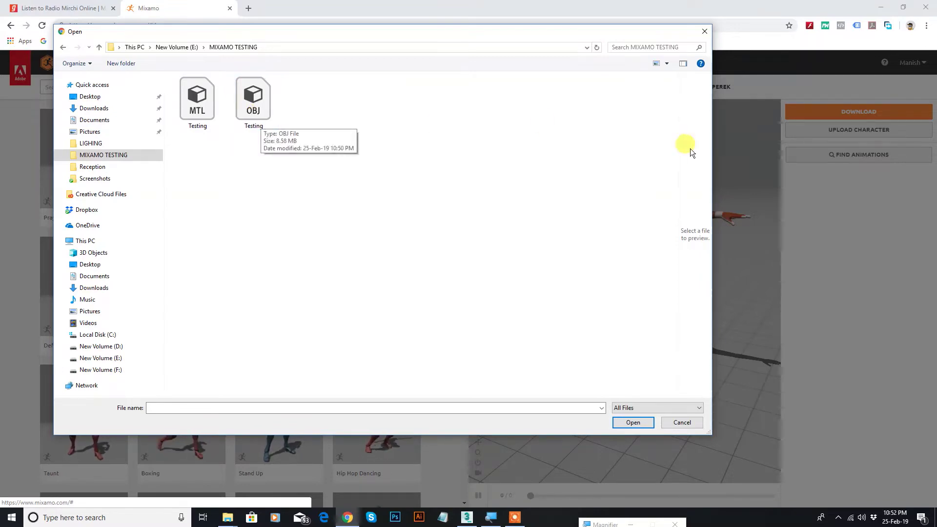
left_click(686, 422)
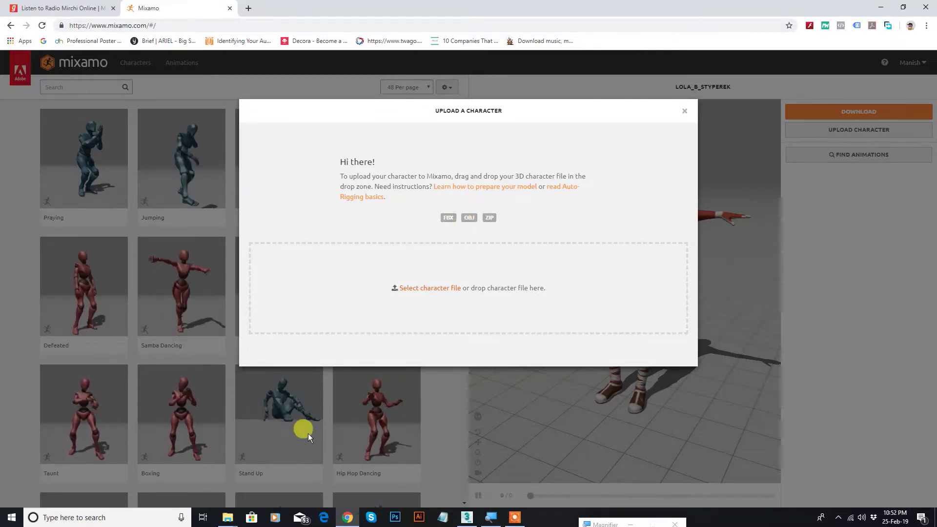
mouse_move(228, 518)
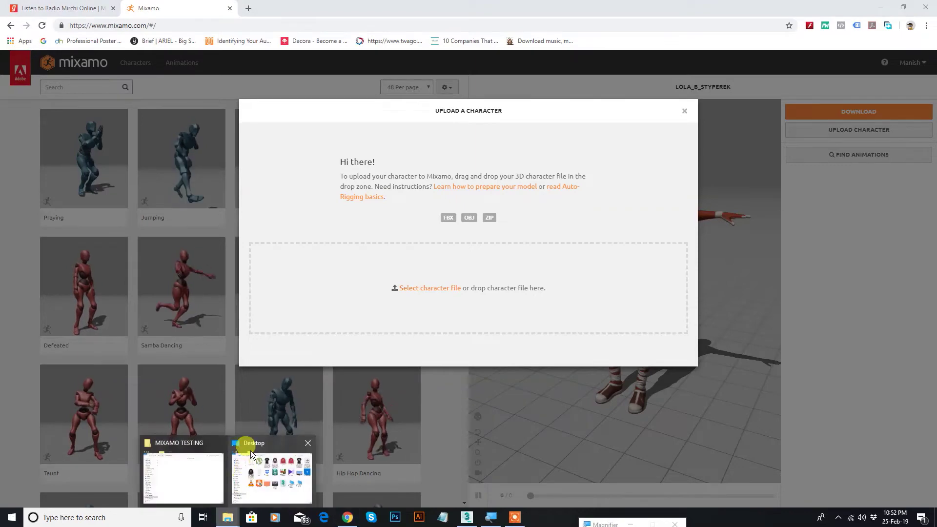
Compress the Testing MTL and OBJ files into a MIXAMO TESTING ZIP archive
left_click(182, 441)
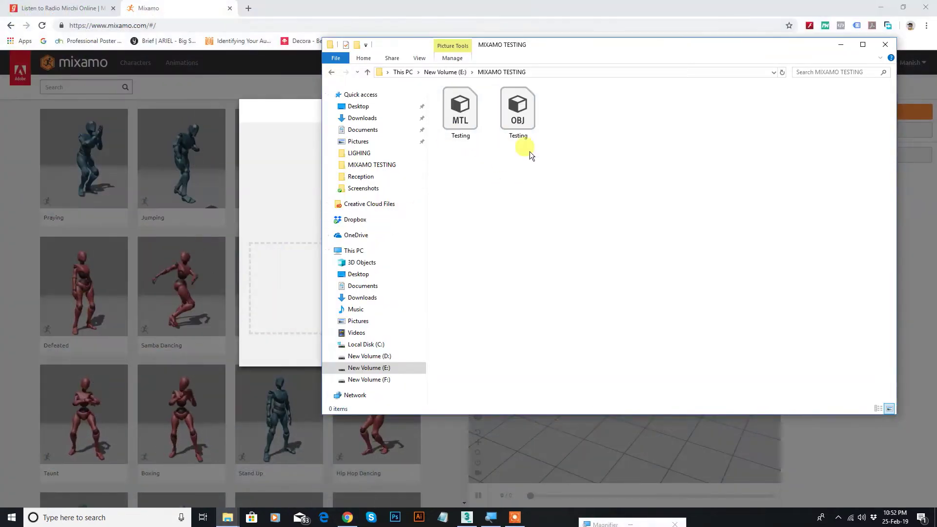
left_click_drag(596, 184, 452, 98)
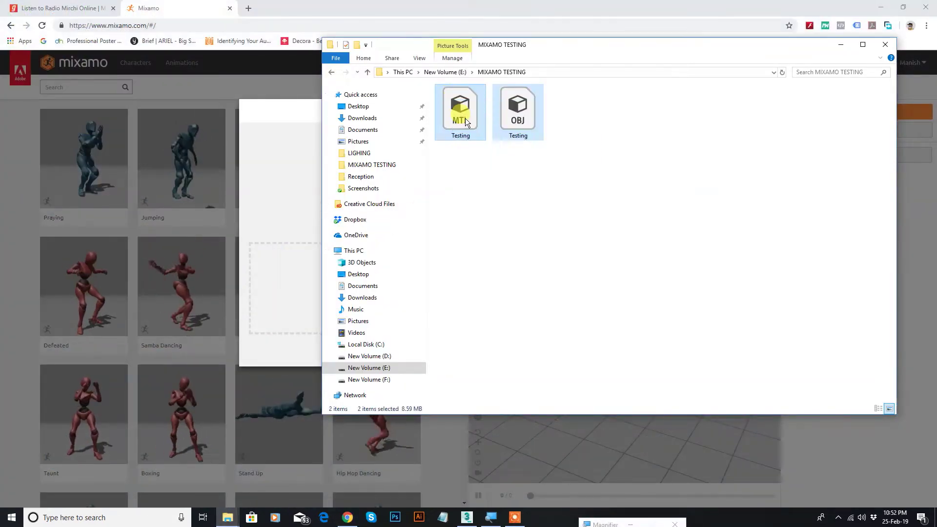
right_click(454, 114)
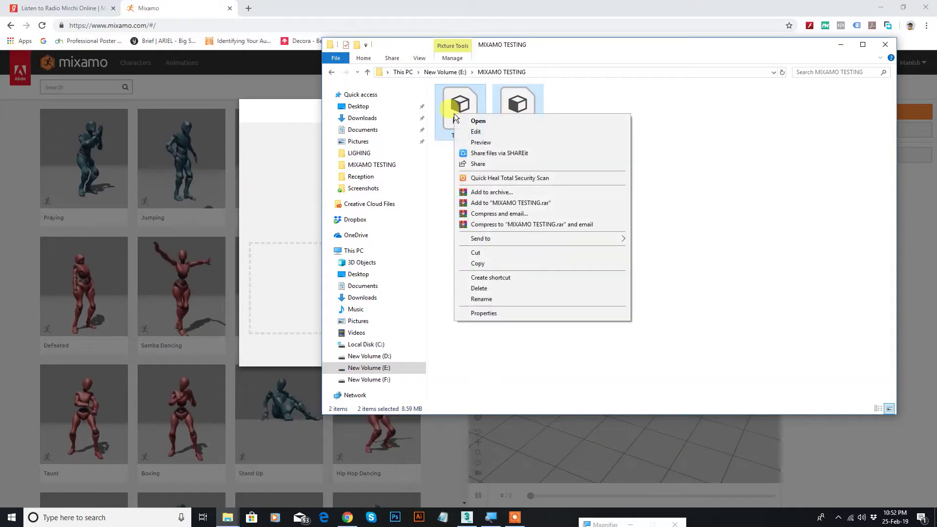
left_click(504, 191)
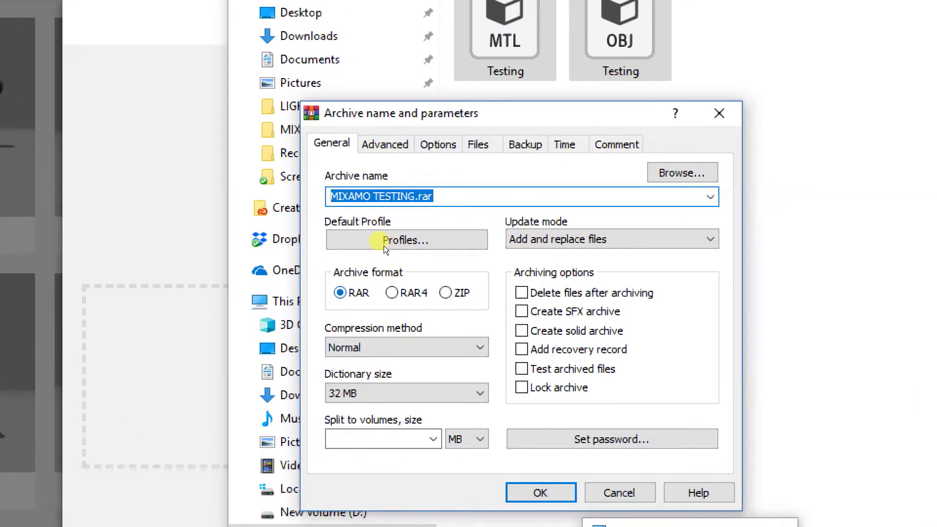
left_click(431, 248)
key("alt+z")
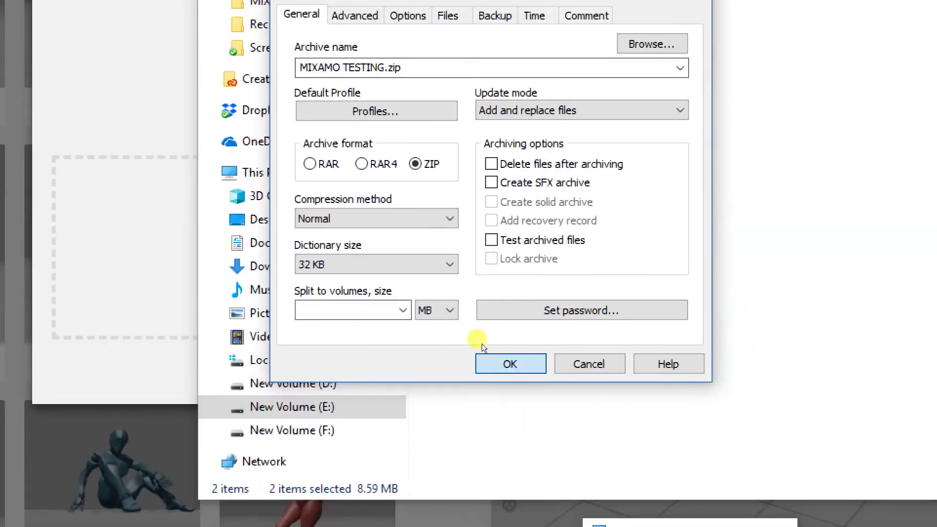
key("Return")
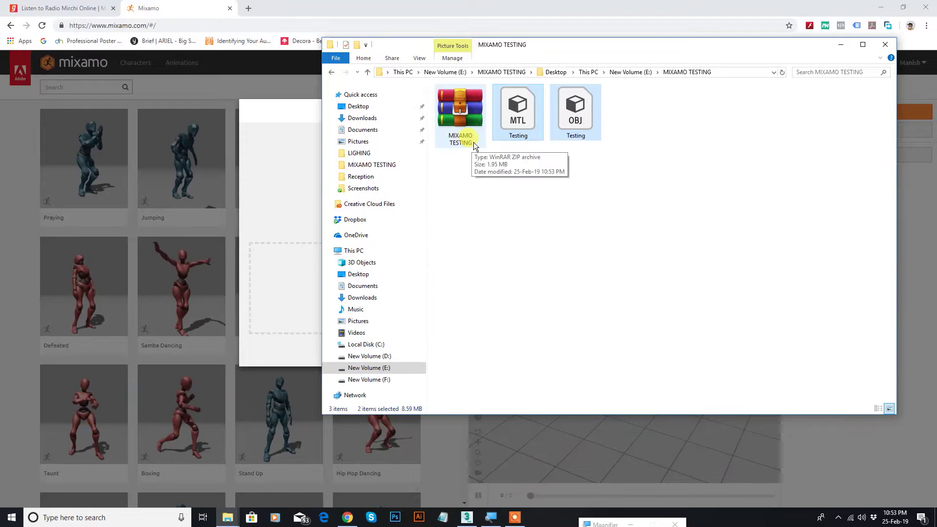
Upload the MIXAMO TESTING ZIP archive from the MIXAMO TESTING folder to Mixamo
left_click(884, 44)
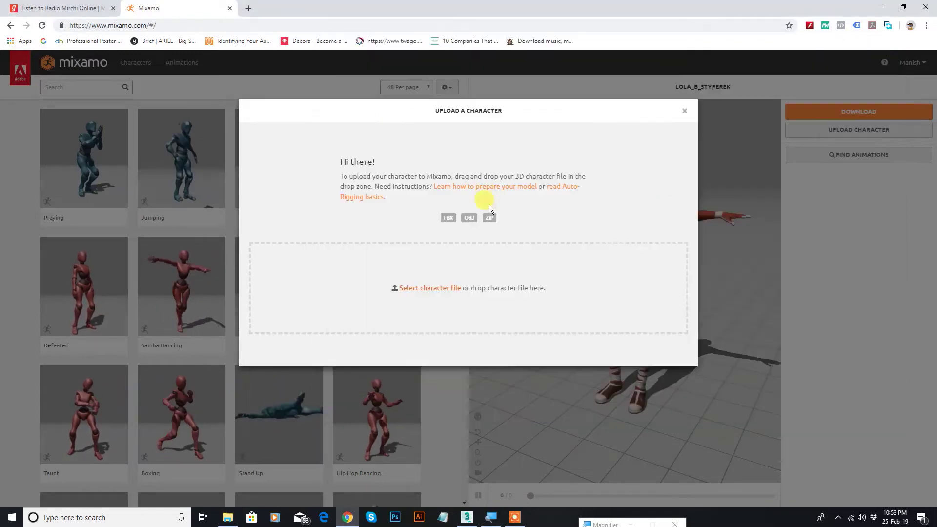
left_click(418, 290)
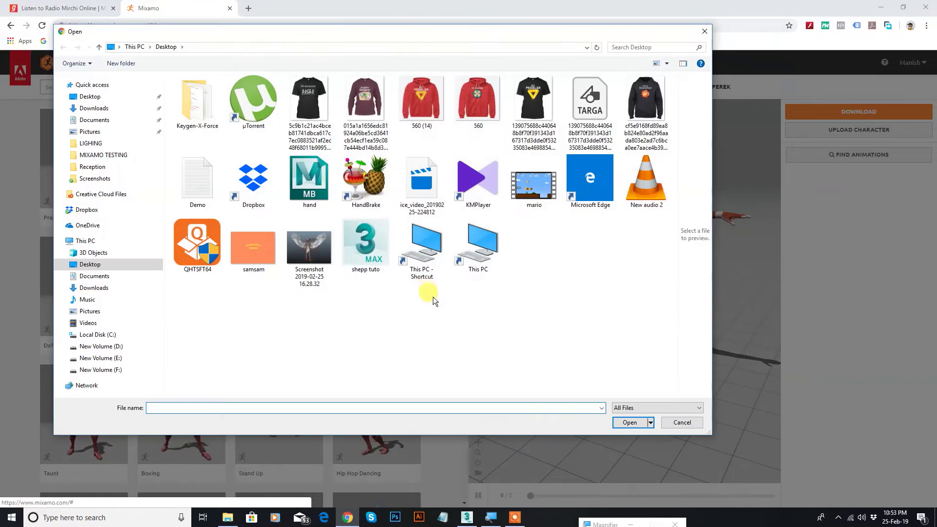
left_click(104, 155)
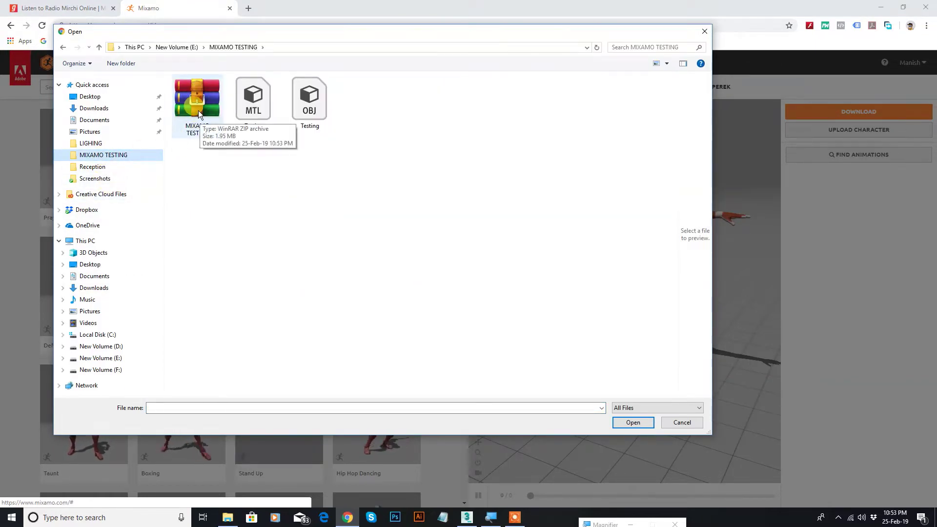
left_click(199, 111)
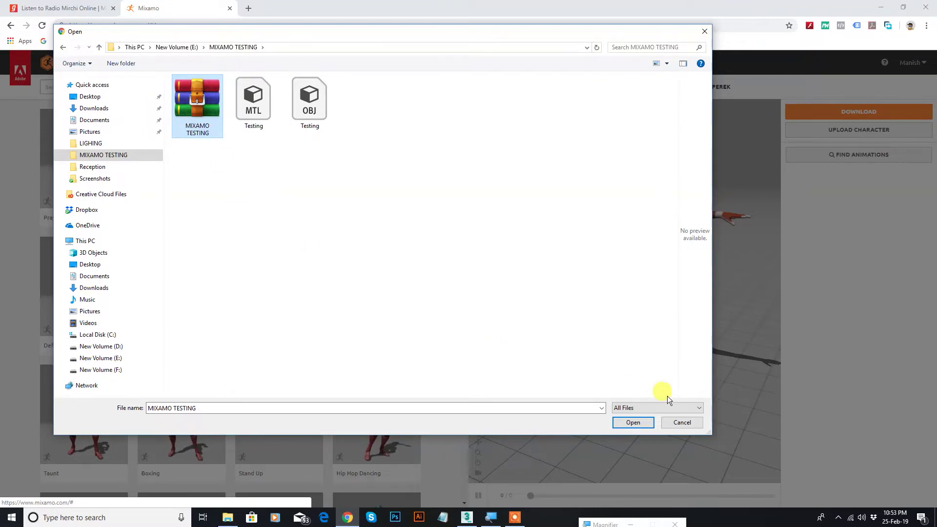
left_click(629, 422)
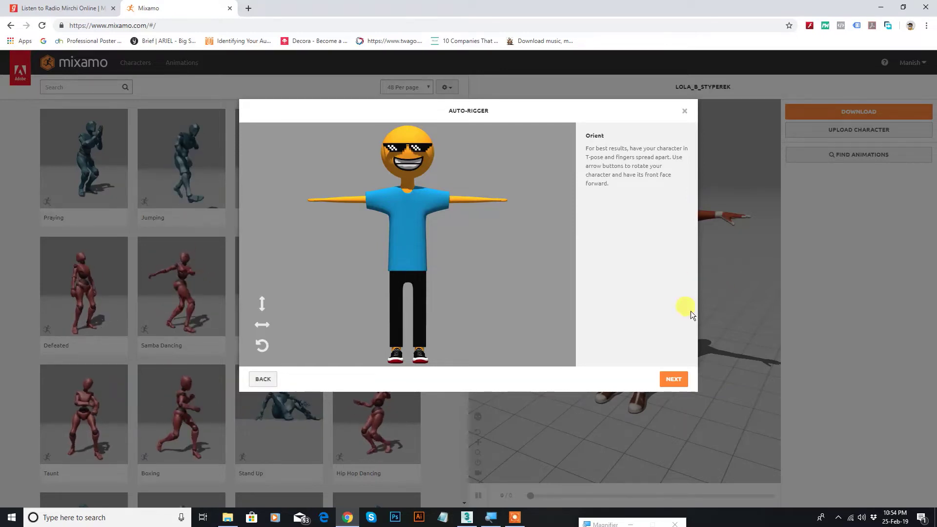
Accept the character's orientation, magnify the screen, and try dragging the Chin marker
left_click(674, 381)
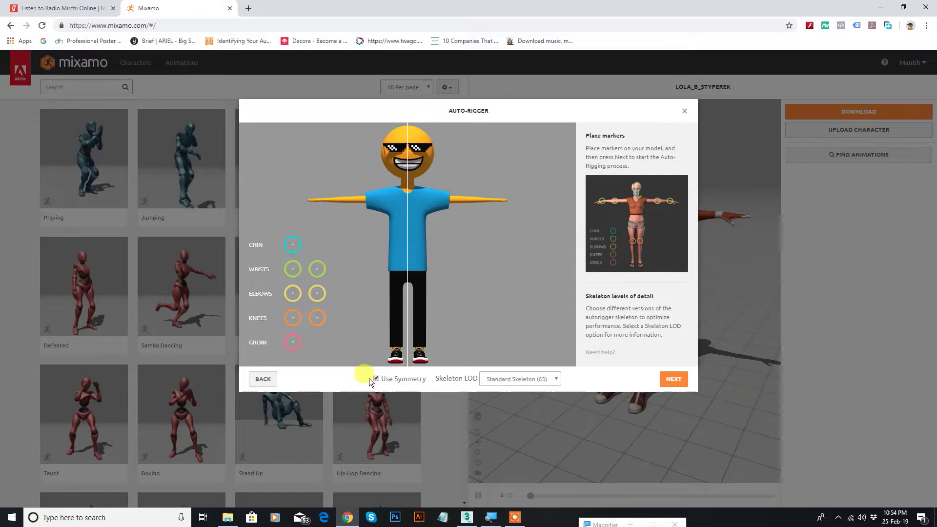
key("super+plus")
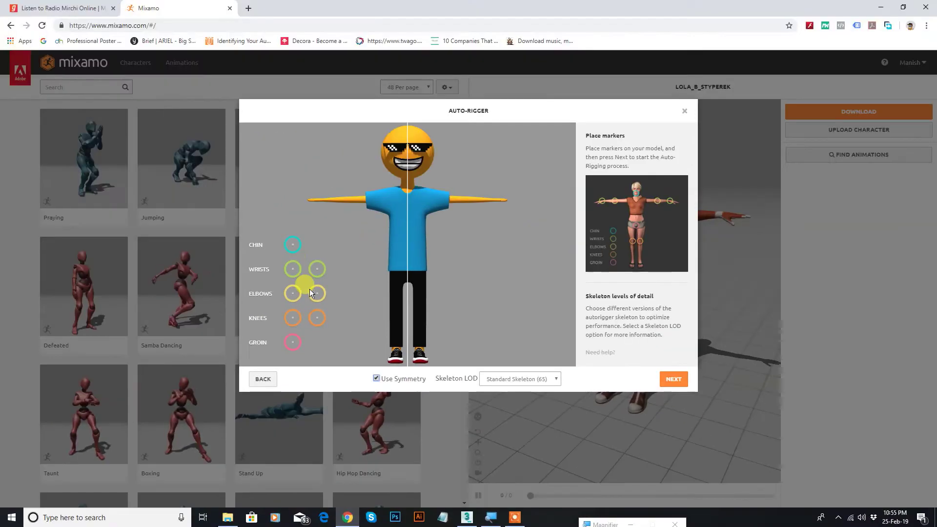
left_click_drag(299, 254, 319, 250)
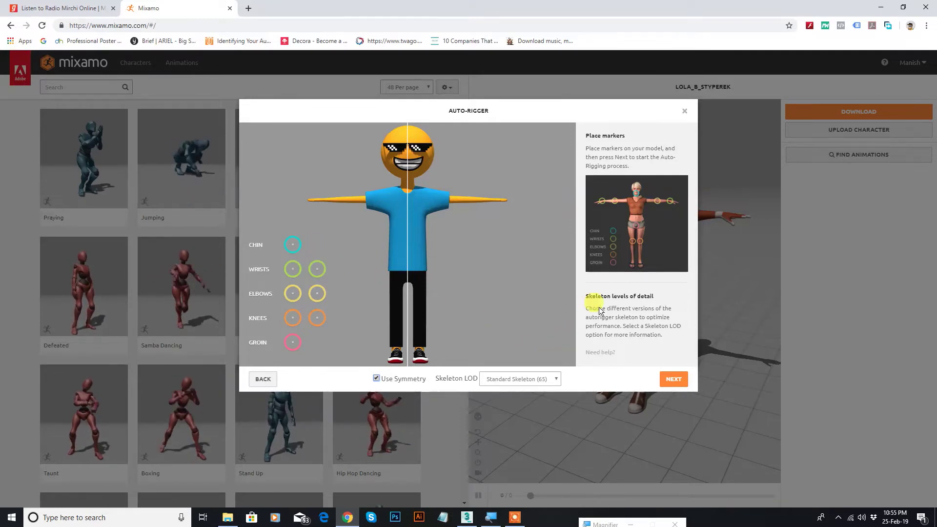
left_click_drag(320, 250, 280, 248)
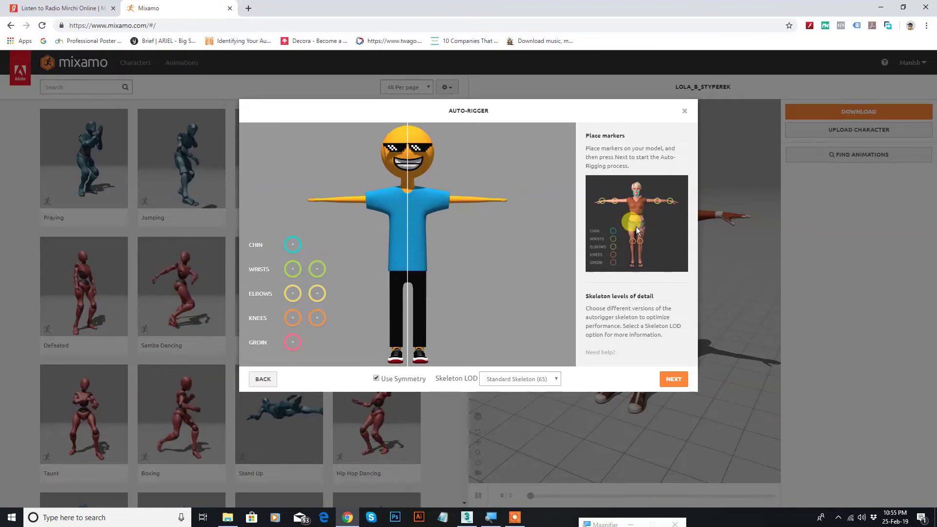
key("super+plus")
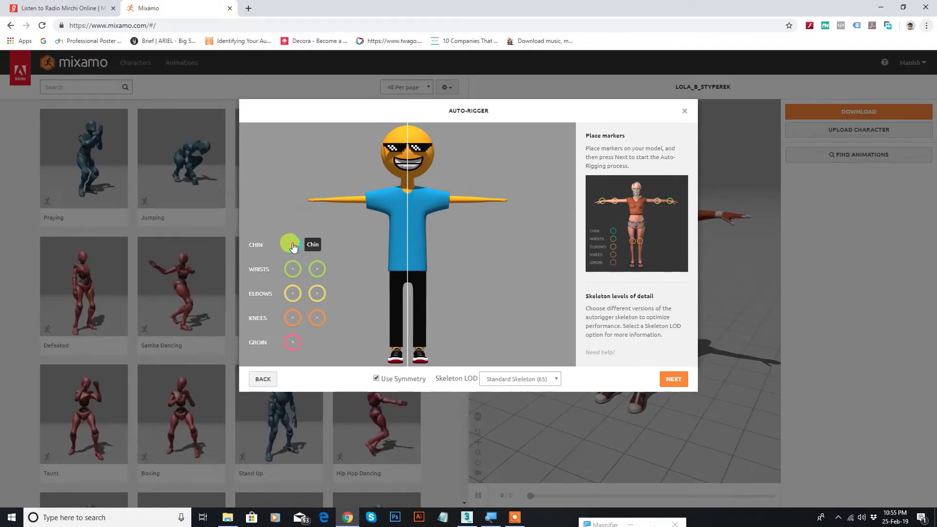
Place the chin marker on the chin and the wrist markers on the hands
left_click_drag(294, 251, 409, 182)
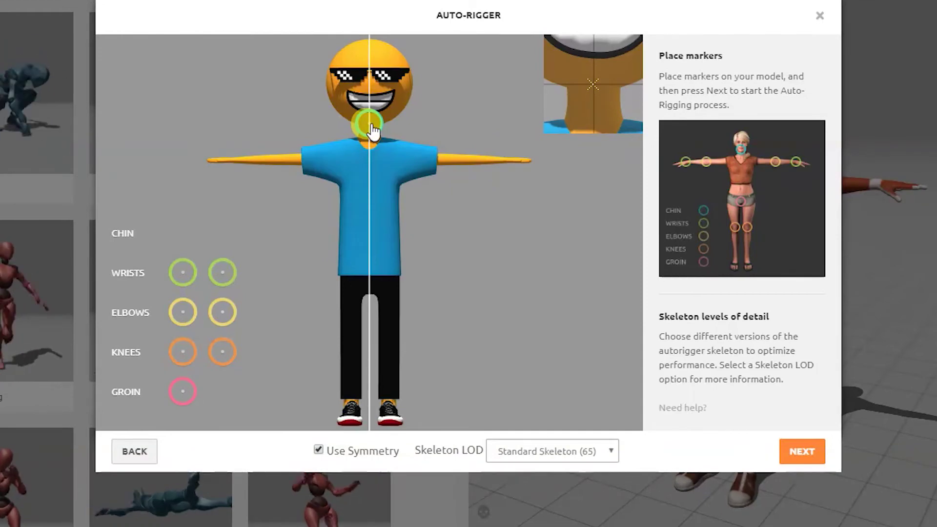
left_click_drag(371, 130, 369, 124)
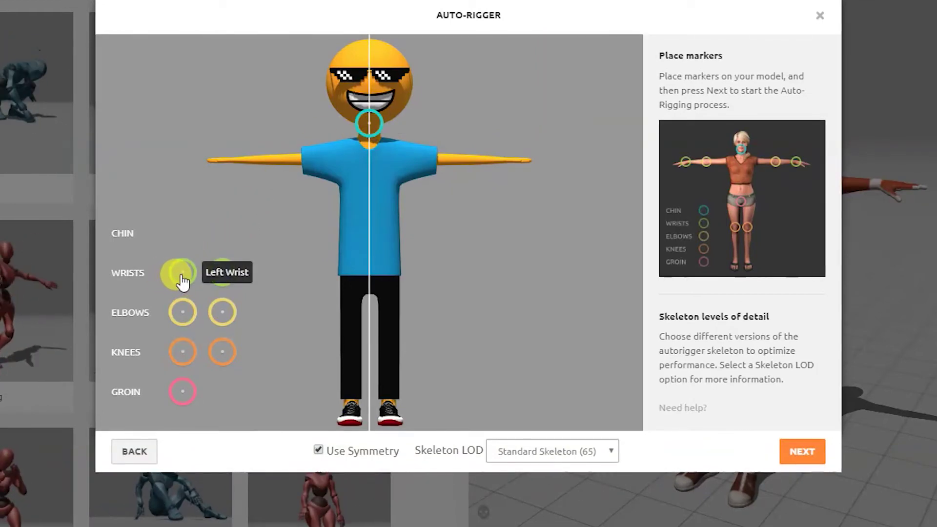
left_click_drag(181, 275, 237, 167)
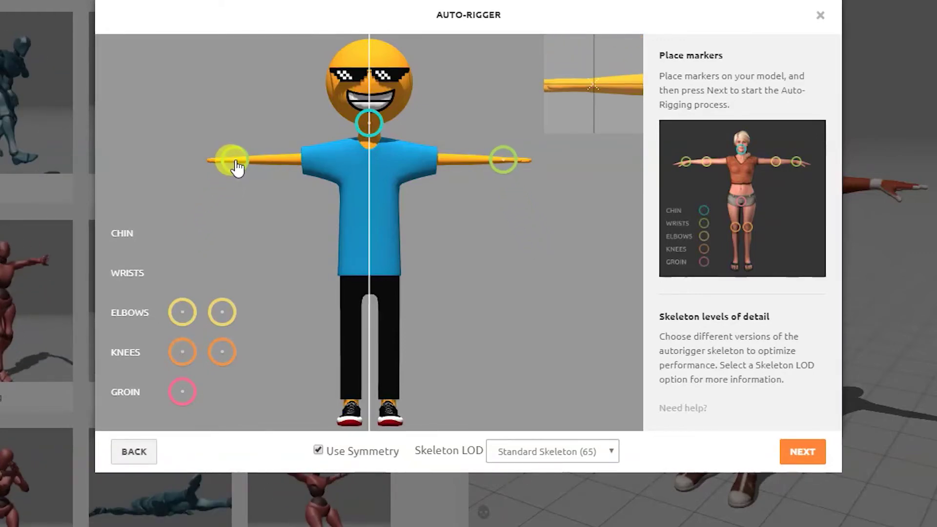
left_click_drag(236, 167, 236, 187)
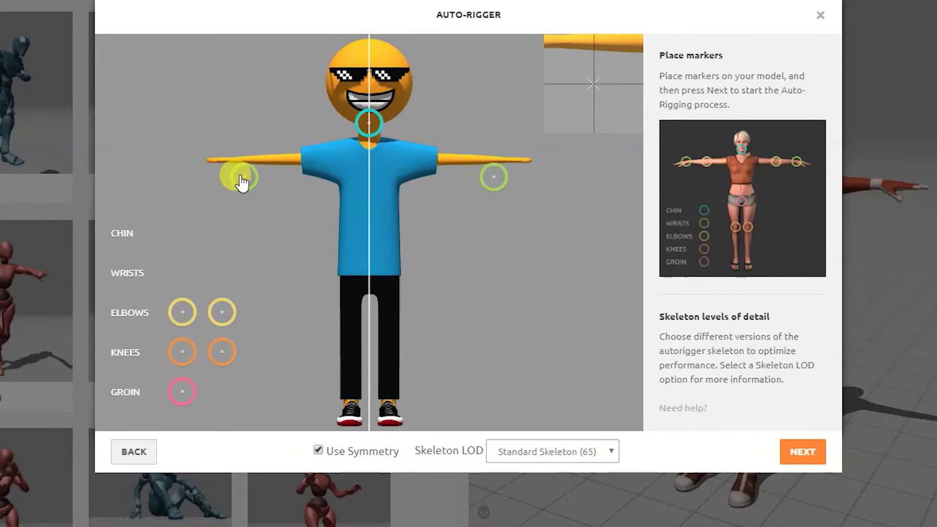
left_click_drag(242, 182, 242, 206)
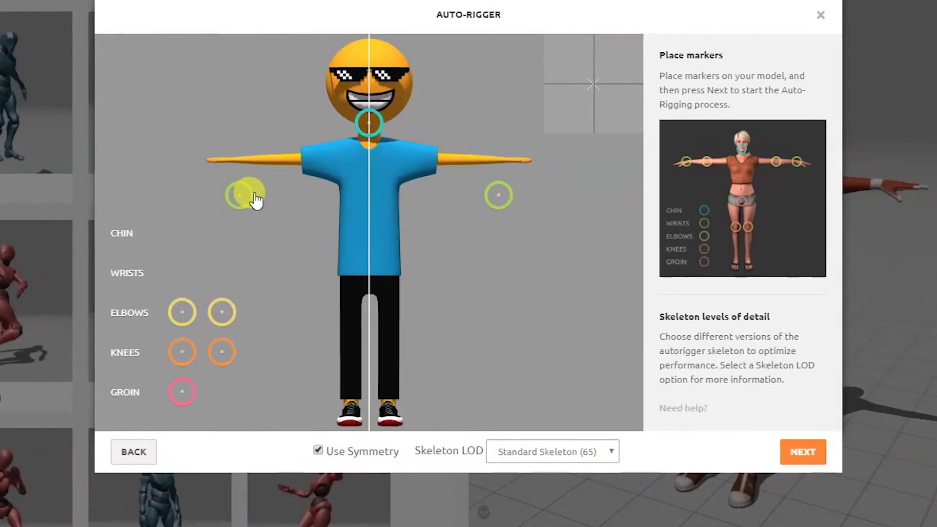
mouse_move(256, 213)
left_mouse_down()
mouse_move(233, 193)
mouse_move(235, 159)
left_mouse_up()
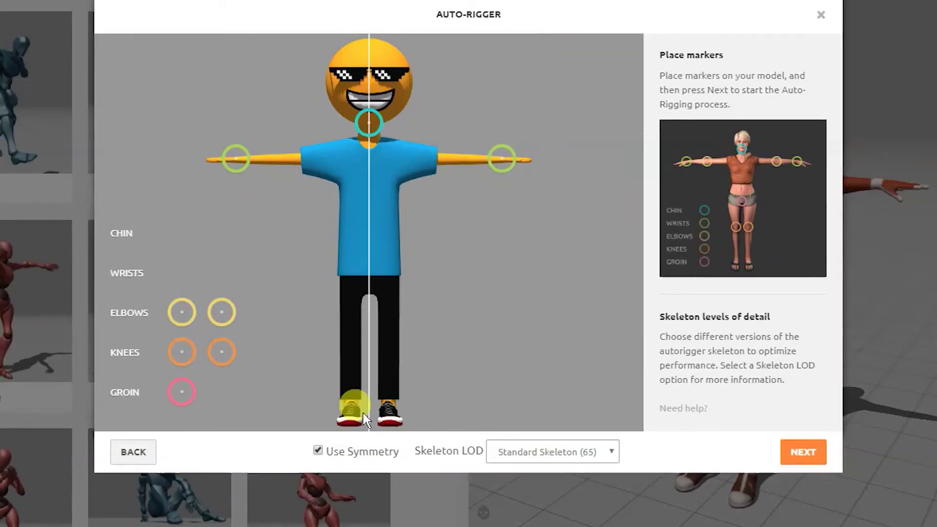
Toggle Use Symmetry off and on, and place the elbow markers on the arms
left_click(318, 451)
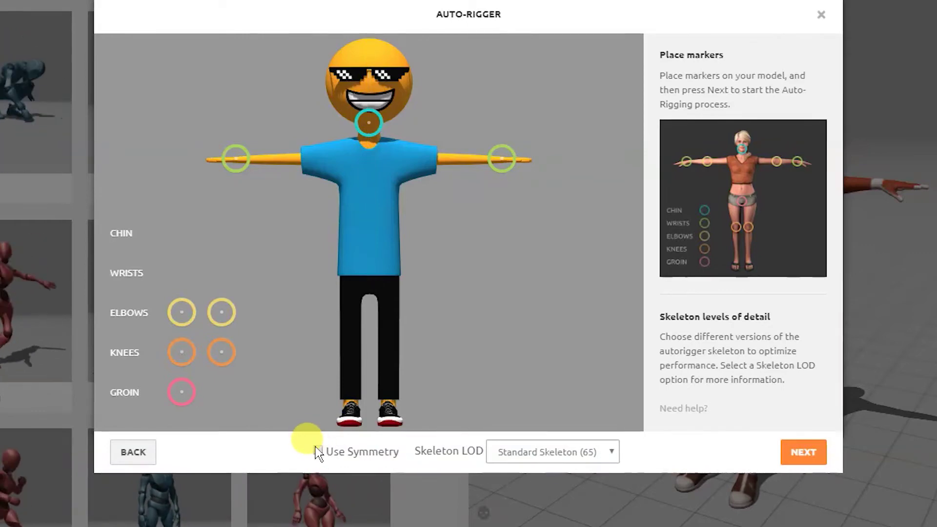
mouse_move(181, 312)
left_mouse_down()
mouse_move(301, 334)
mouse_move(210, 306)
left_mouse_up()
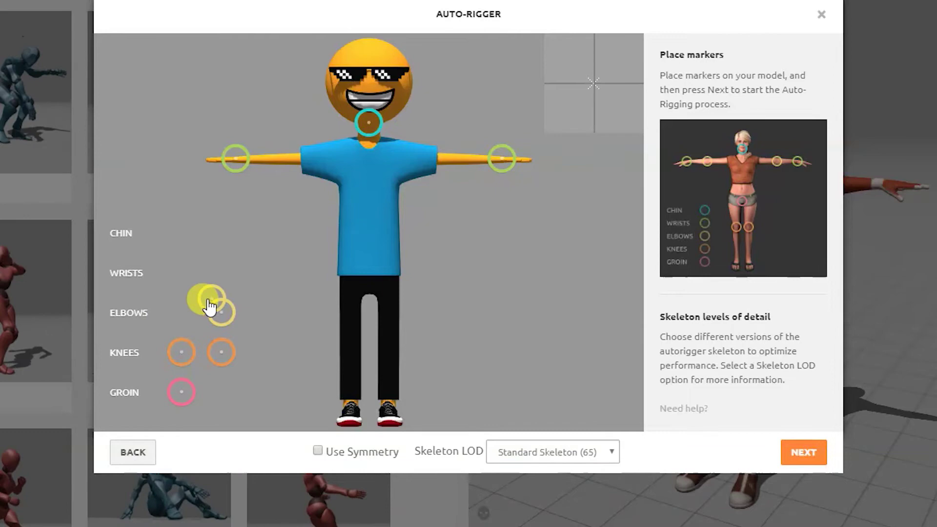
mouse_move(268, 296)
left_mouse_down()
mouse_move(282, 295)
mouse_move(347, 343)
left_mouse_up()
left_click(317, 450)
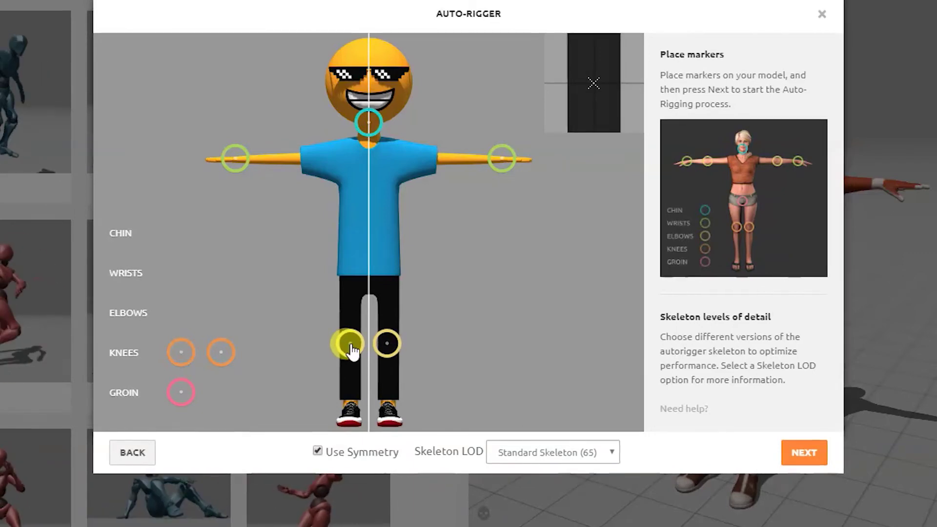
left_click_drag(352, 350, 353, 350)
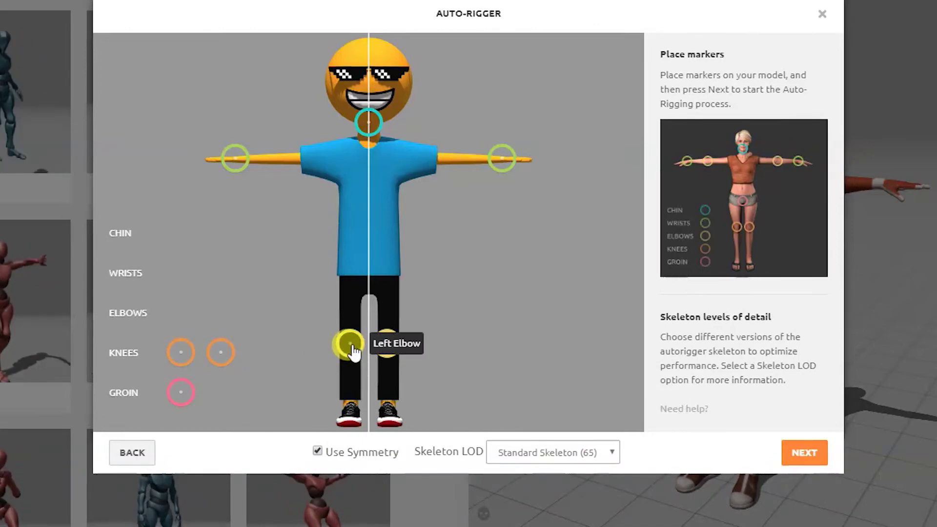
left_click_drag(352, 350, 275, 165)
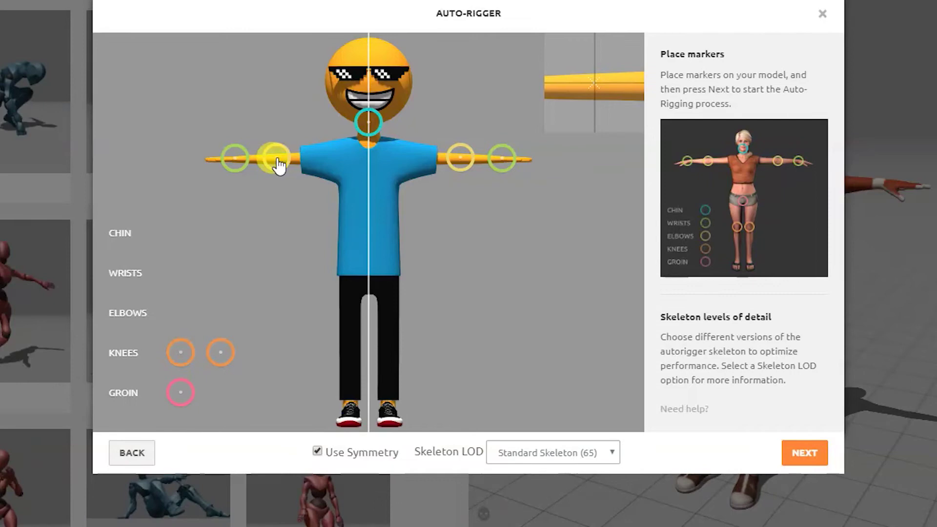
left_click_drag(278, 166, 278, 166)
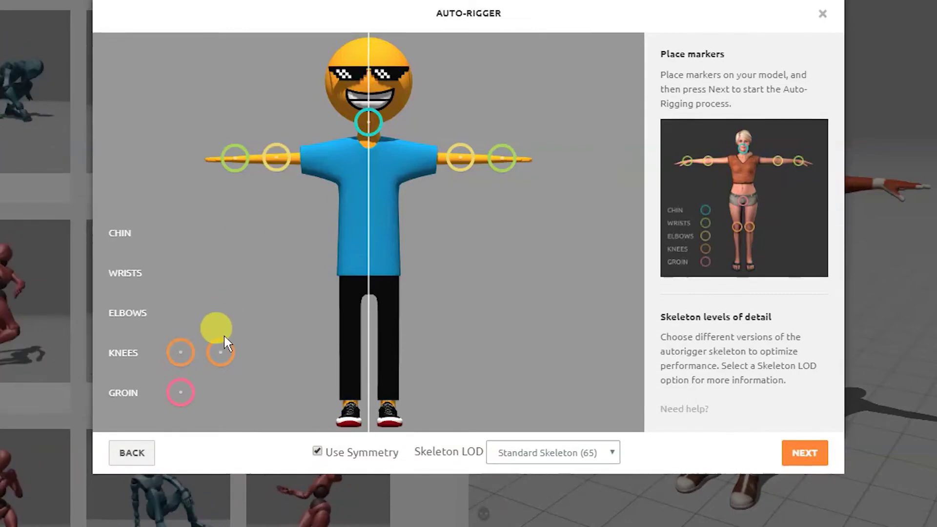
Place the knee markers on the knees and the groin marker at the crotch
left_click_drag(178, 359, 351, 351)
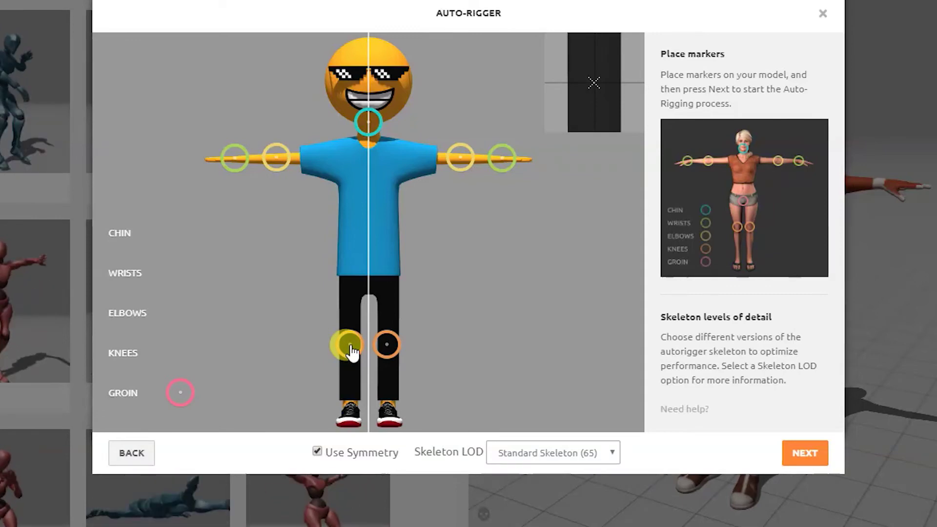
left_click_drag(349, 345, 349, 345)
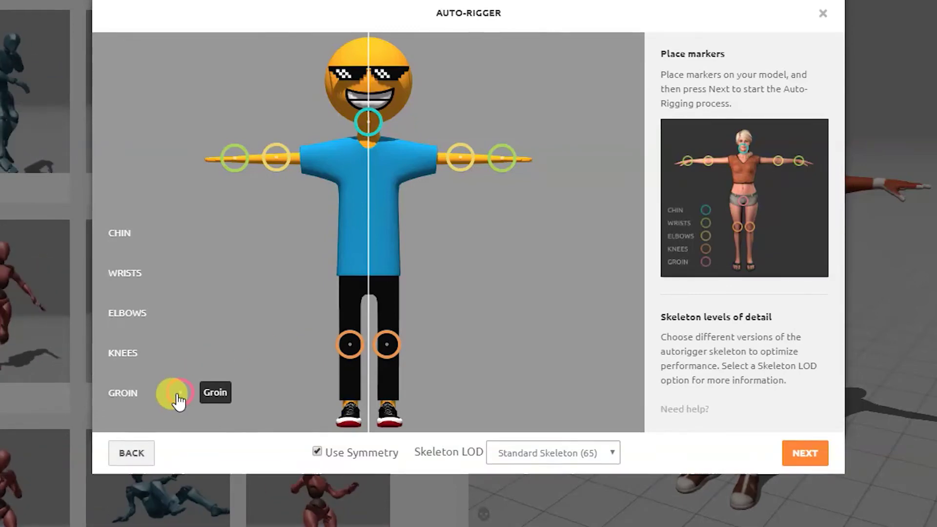
left_click_drag(176, 399, 370, 285)
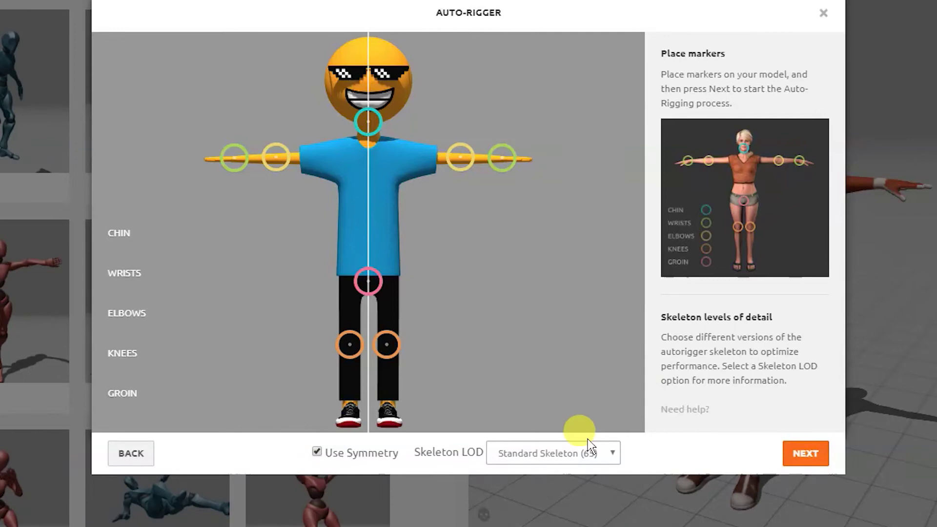
Try the 3 Chain Fingers, 2 Chain Fingers and No Fingers skeleton LOD options
left_click(588, 452)
left_click(605, 455)
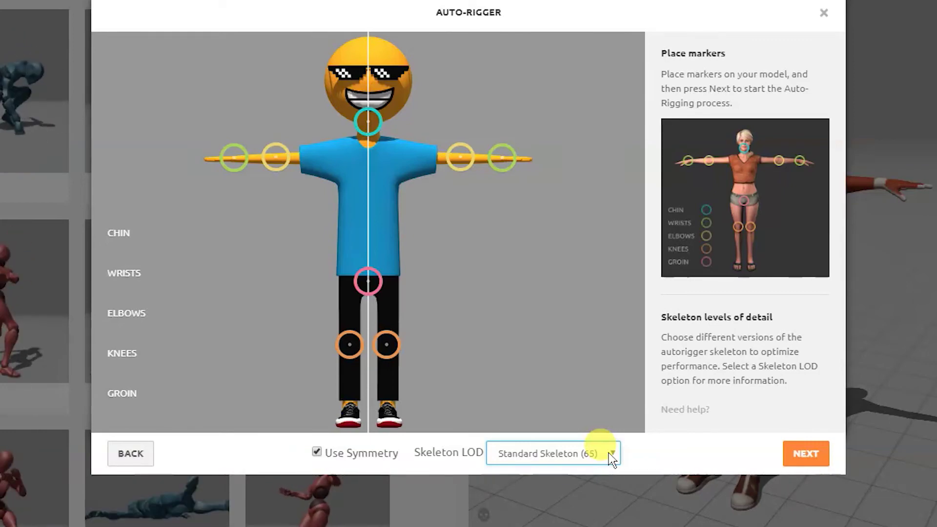
left_click(608, 453)
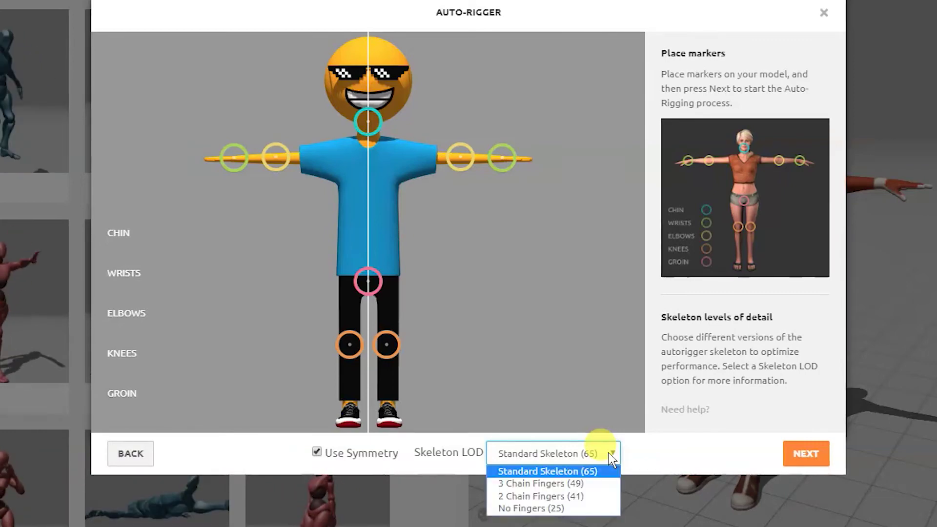
left_click(542, 484)
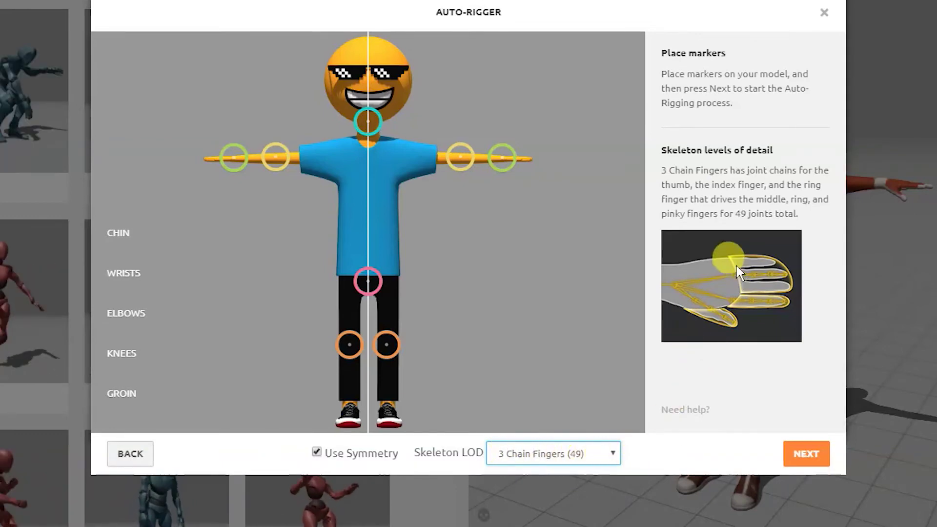
left_click(566, 454)
left_click(535, 499)
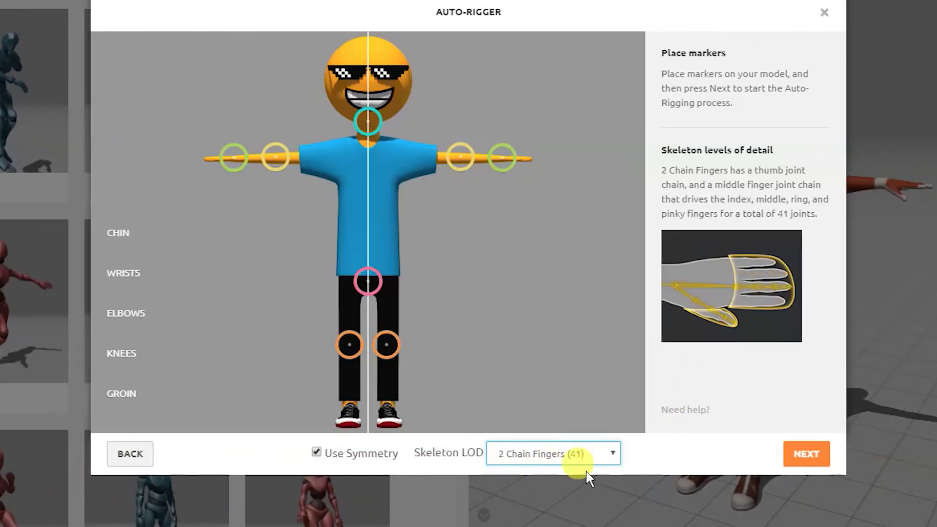
left_click(603, 452)
left_click(549, 506)
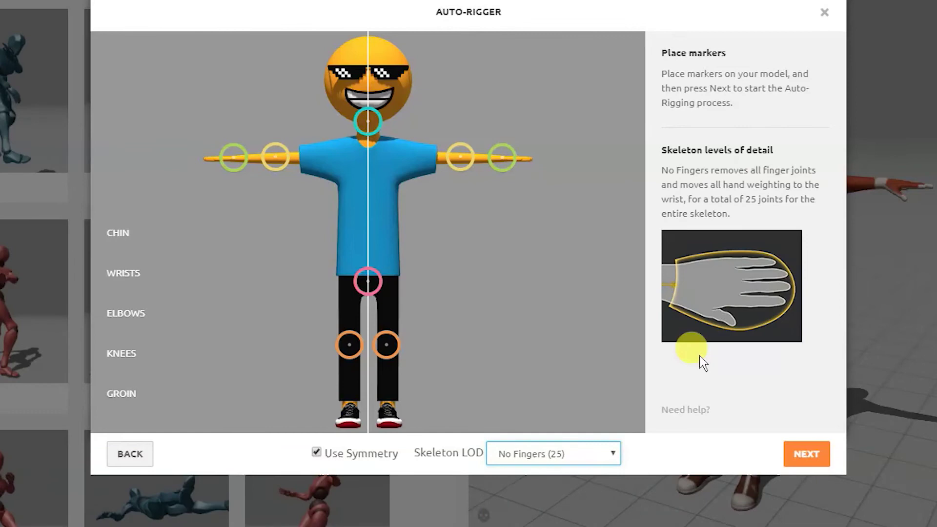
Reselect Standard Skeleton (65) and run the auto-rigger
left_click(576, 457)
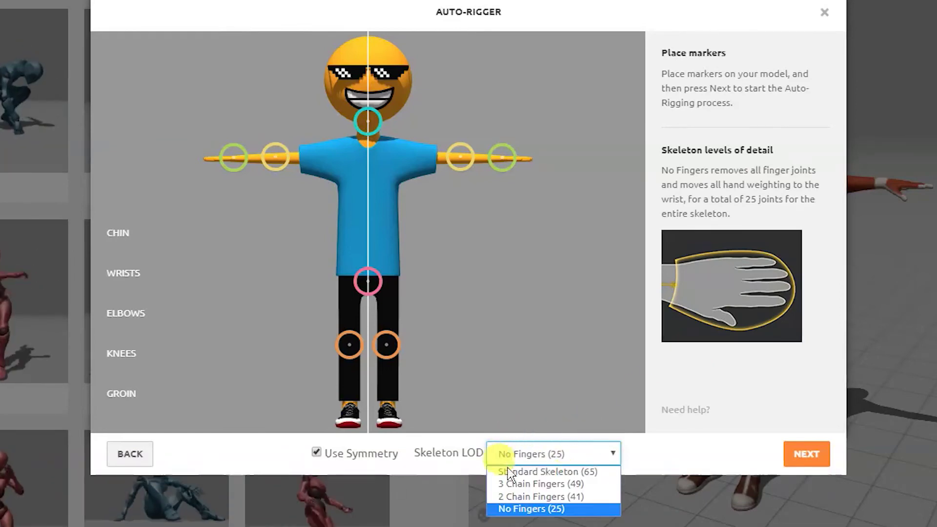
left_click(545, 474)
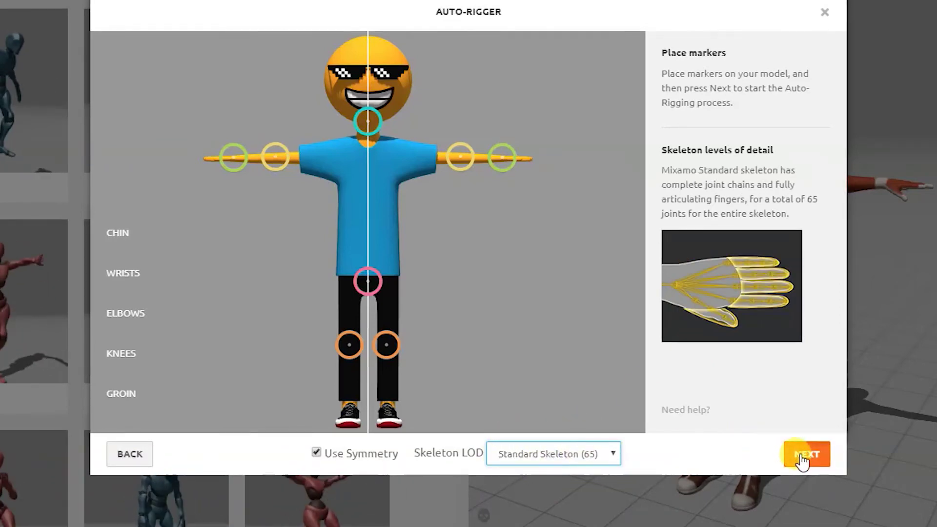
left_click(803, 460)
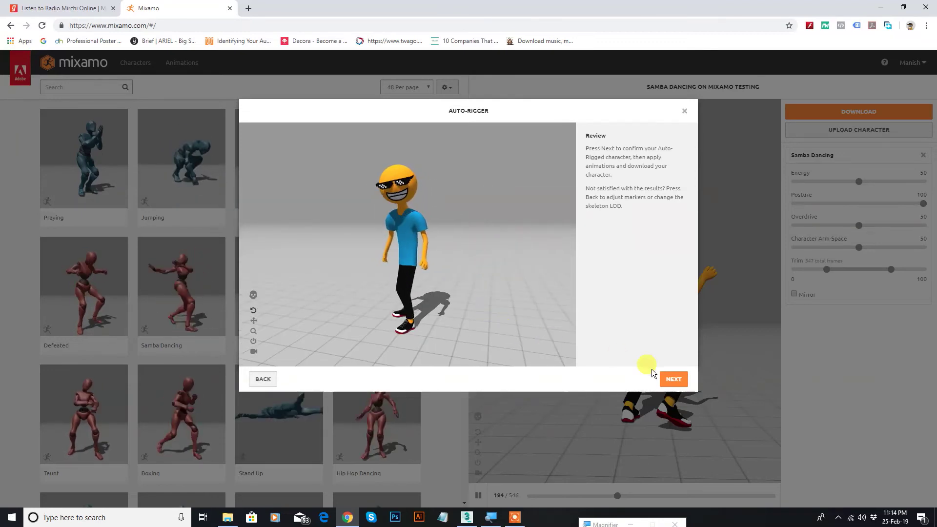
Confirm the rig, then preview Jumping, Samba Dancing, Capoeira and Samba Dancing again
left_click(673, 381)
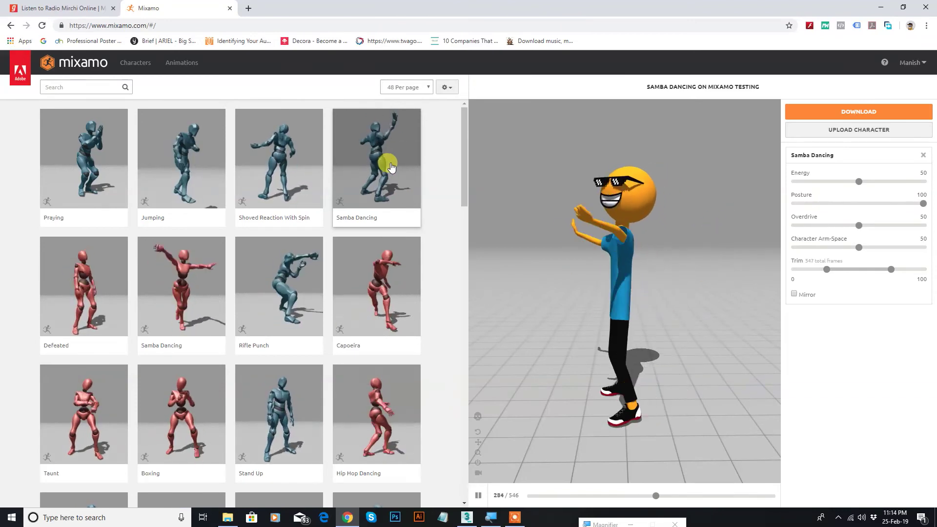
left_click(187, 152)
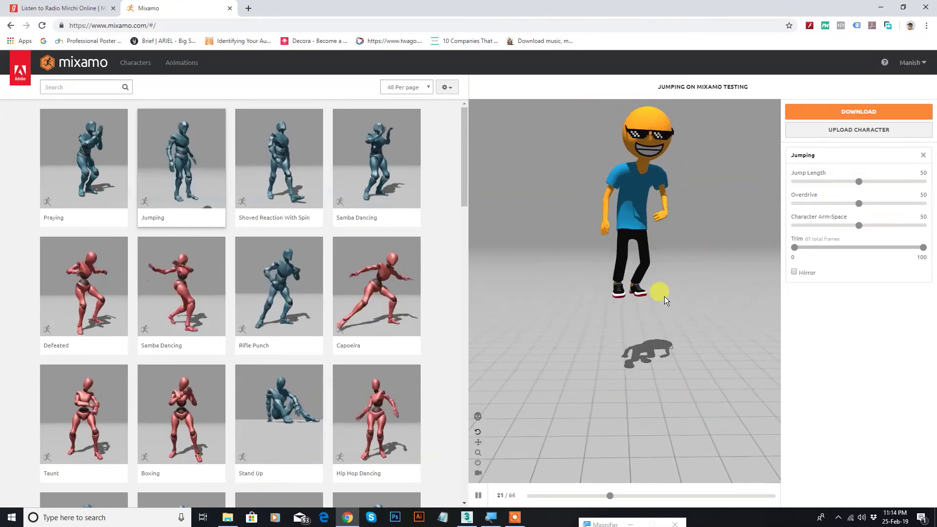
left_click(191, 283)
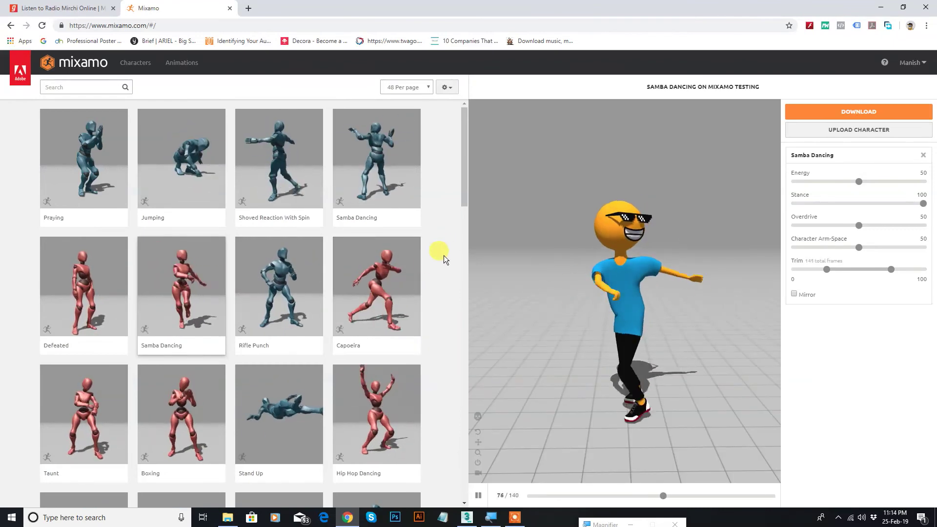
left_click(373, 280)
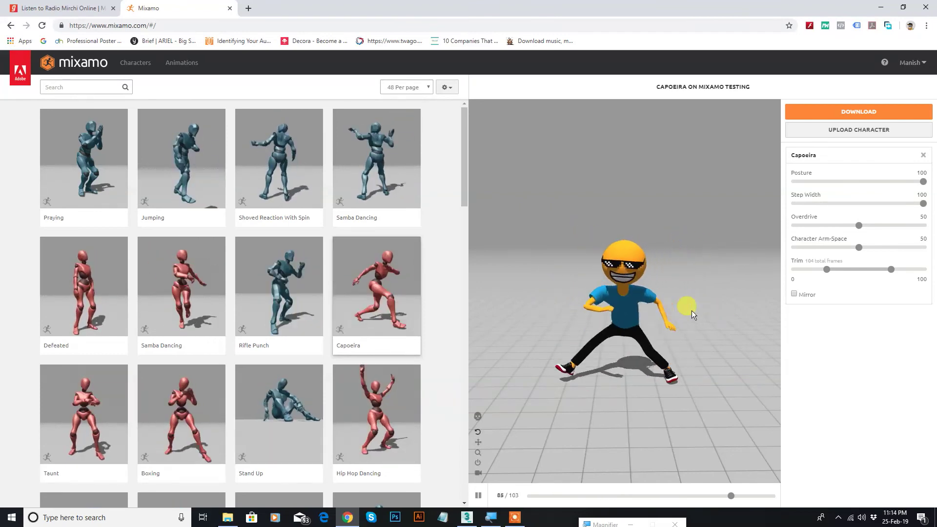
left_click(382, 147)
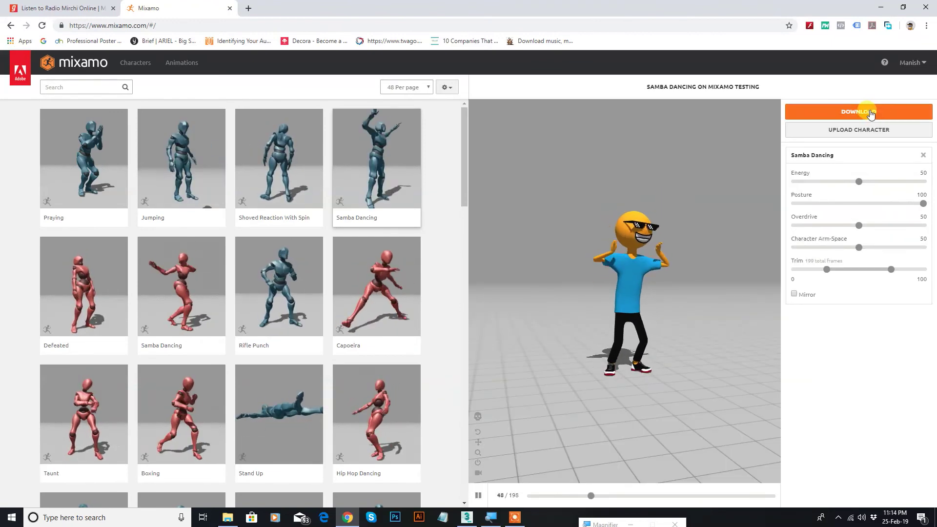
left_click(879, 116)
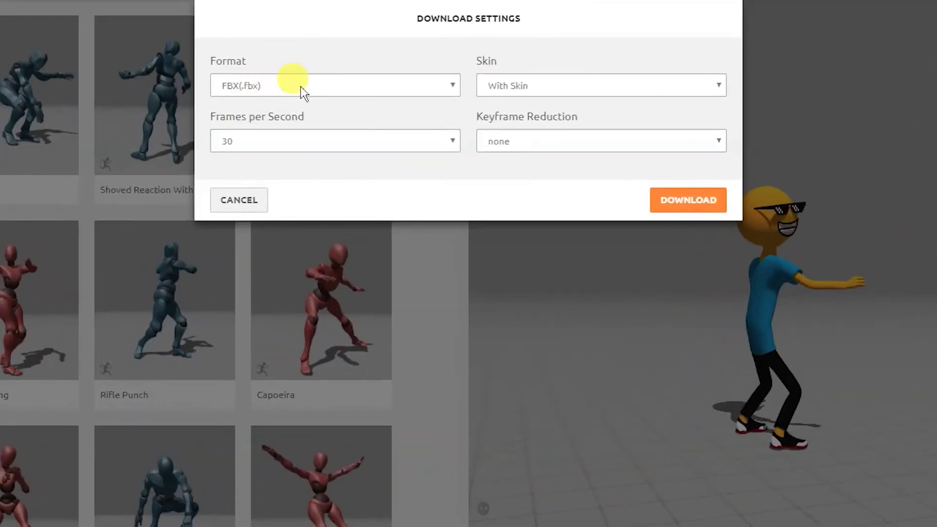
left_click(301, 87)
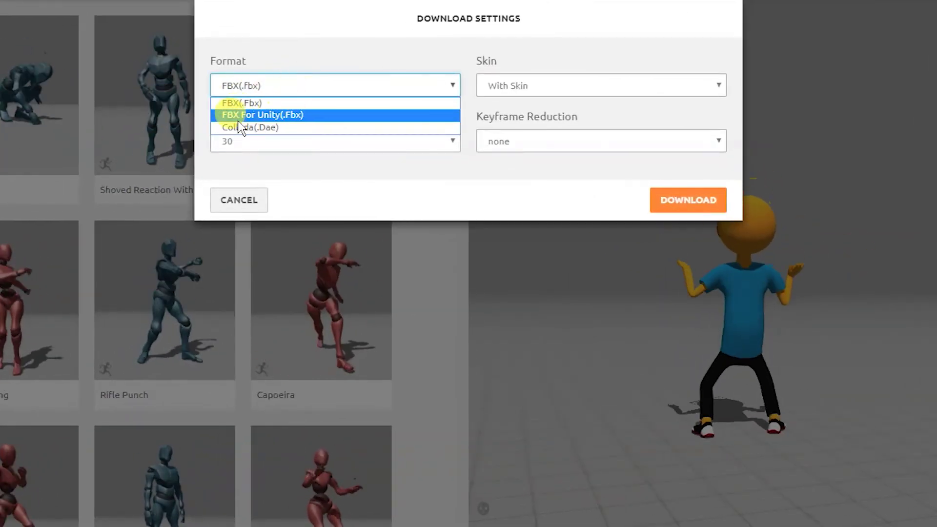
left_click(353, 168)
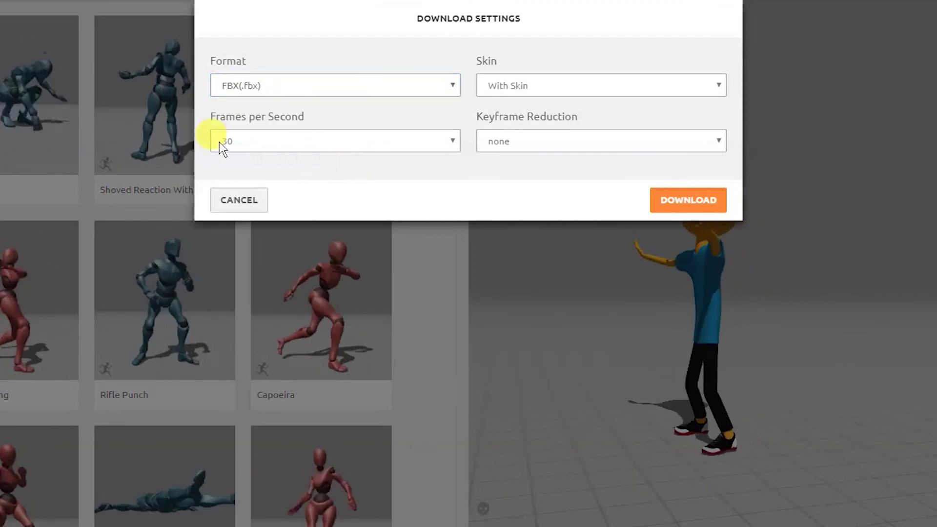
left_click(380, 137)
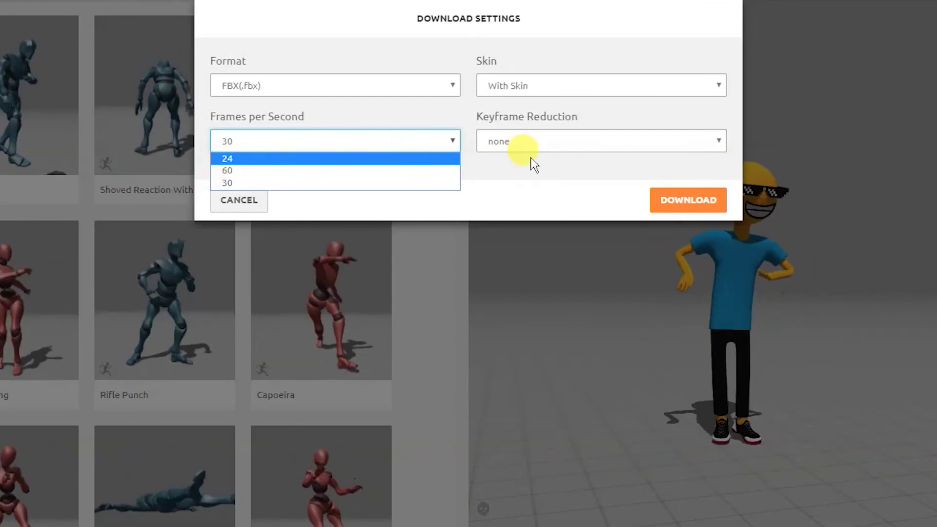
left_click(536, 162)
left_click(239, 202)
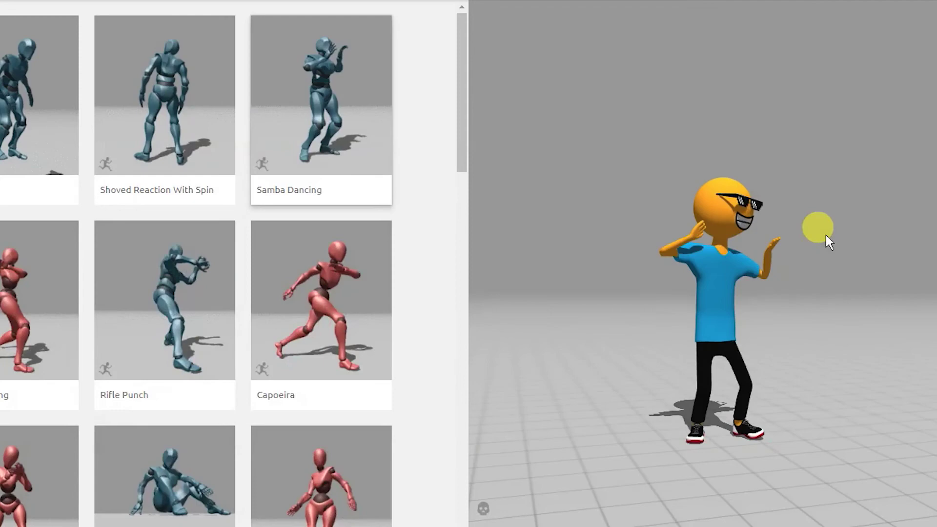